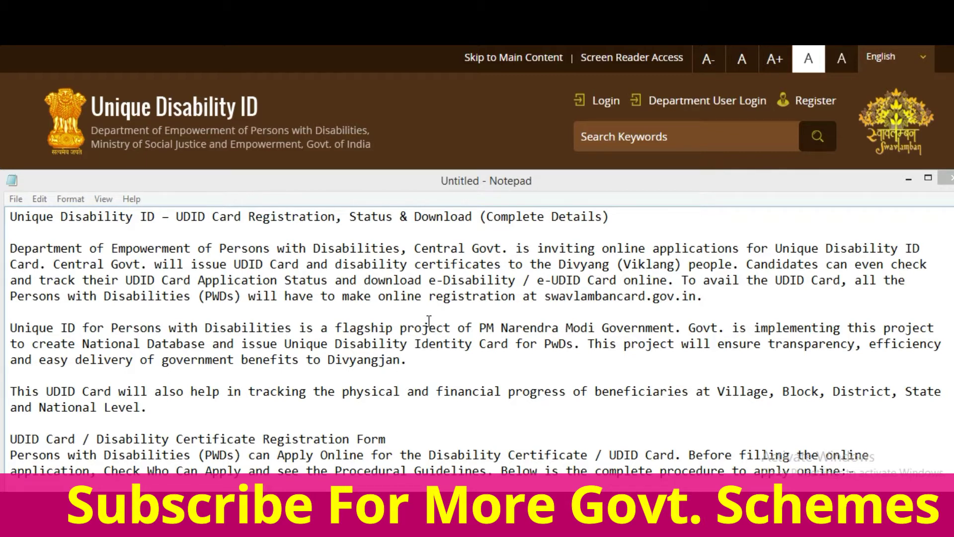
Step: Read down through the UDID notes in the Notepad window
left_click(393, 327)
scroll(407, 335, "down", 2)
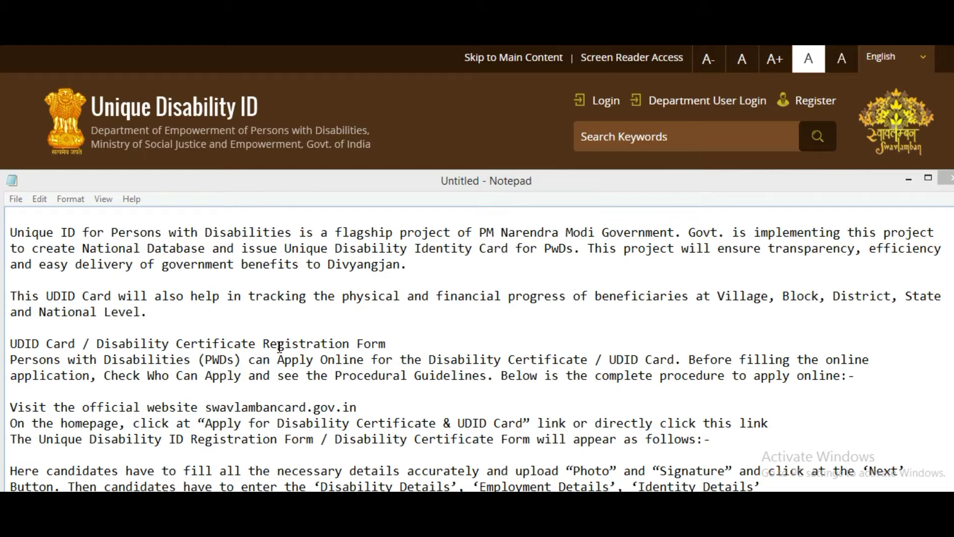
left_click(284, 373)
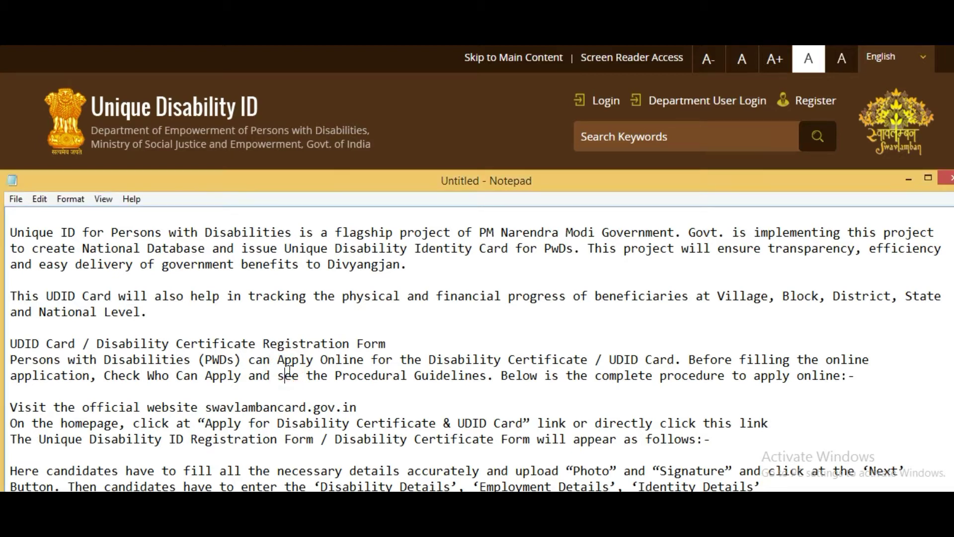
scroll(290, 370, "down", 2)
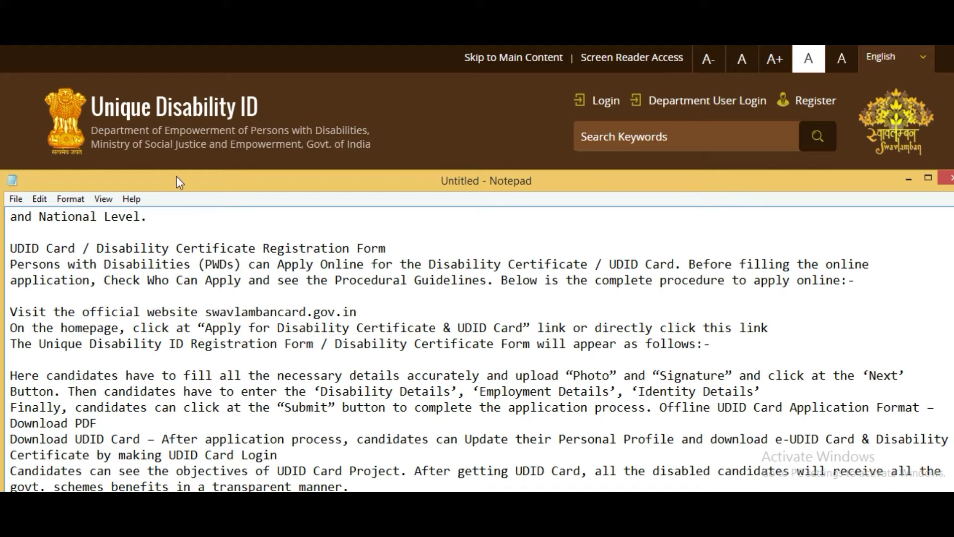
Step: Bring the Registration Open for UDID Card page forward, scroll through it, and return near the top
left_click(450, 132)
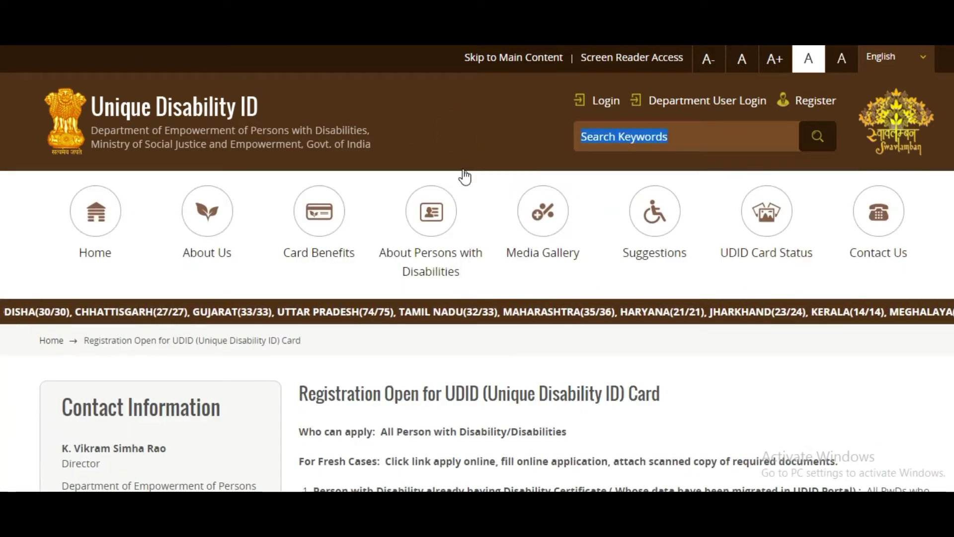
scroll(465, 179, "down", 3)
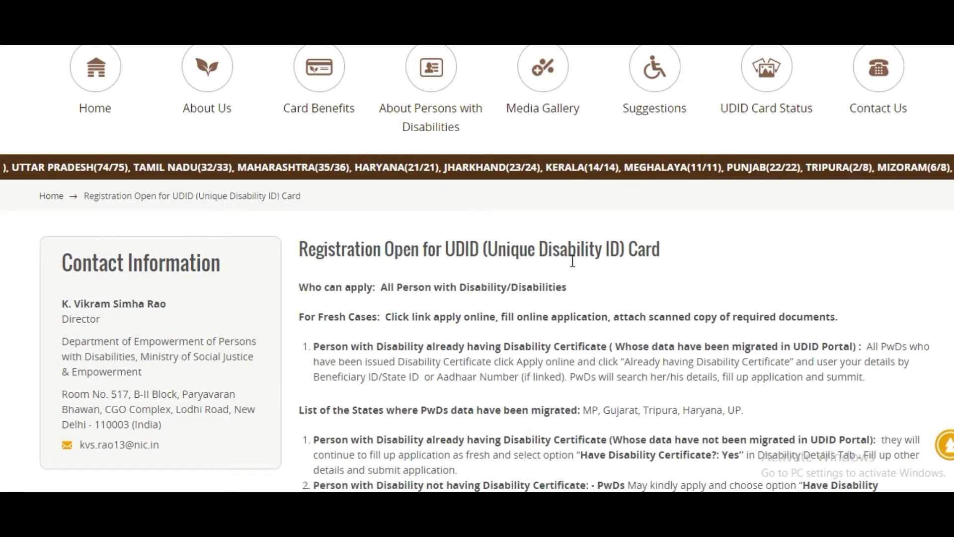
scroll(665, 267, "down", 1)
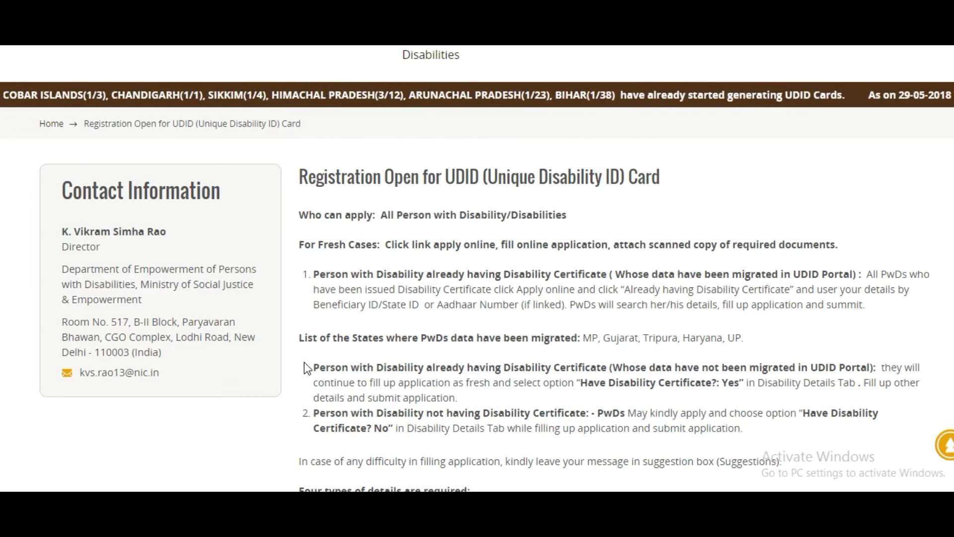
scroll(437, 318, "down", 3)
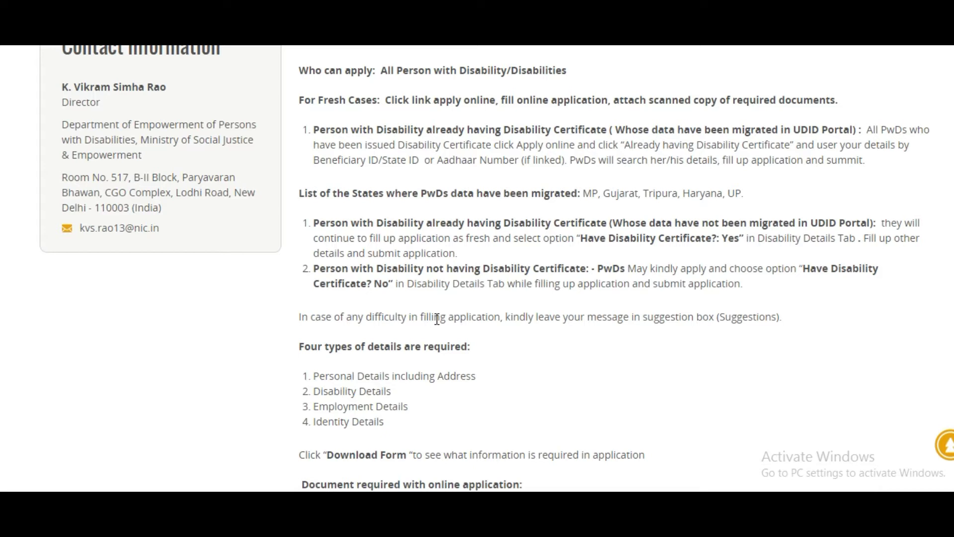
scroll(437, 318, "down", 1)
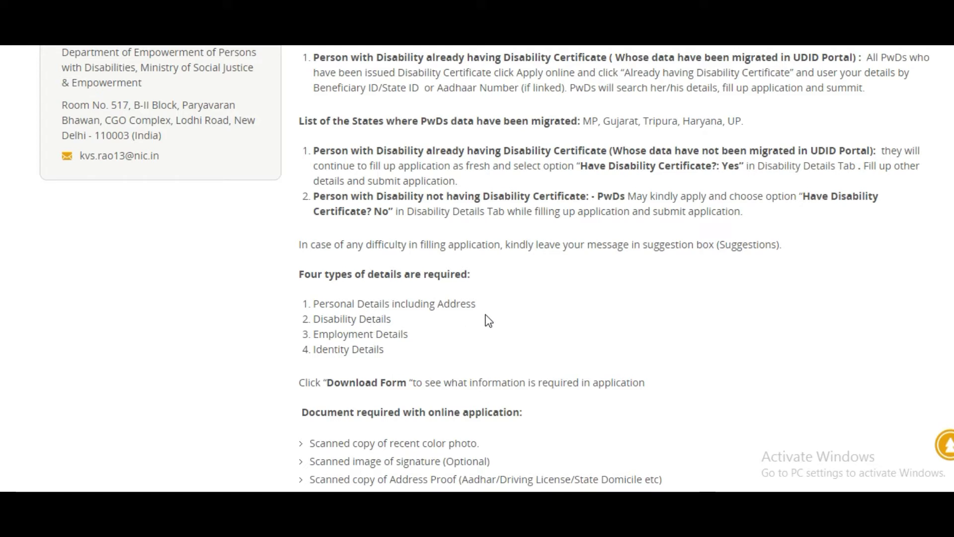
scroll(487, 318, "down", 1)
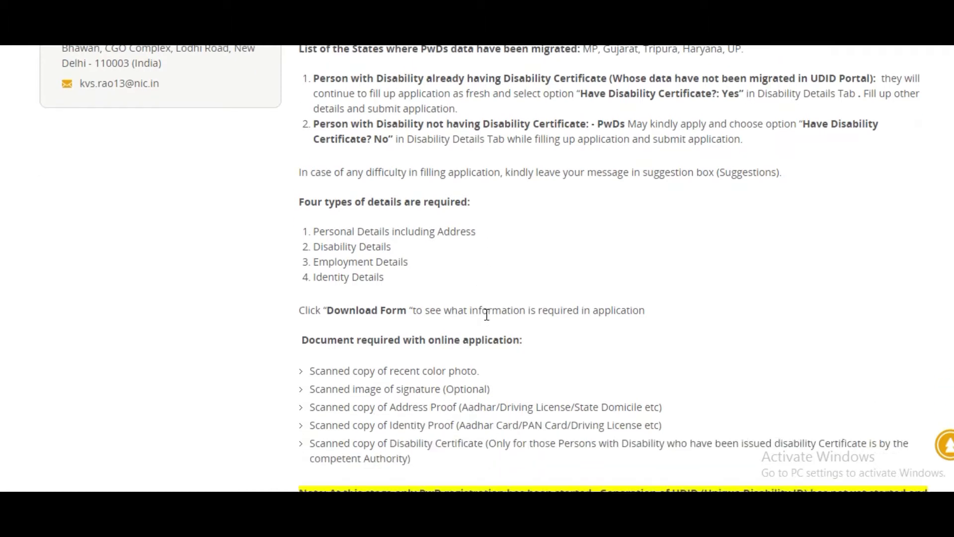
scroll(534, 330, "down", 2)
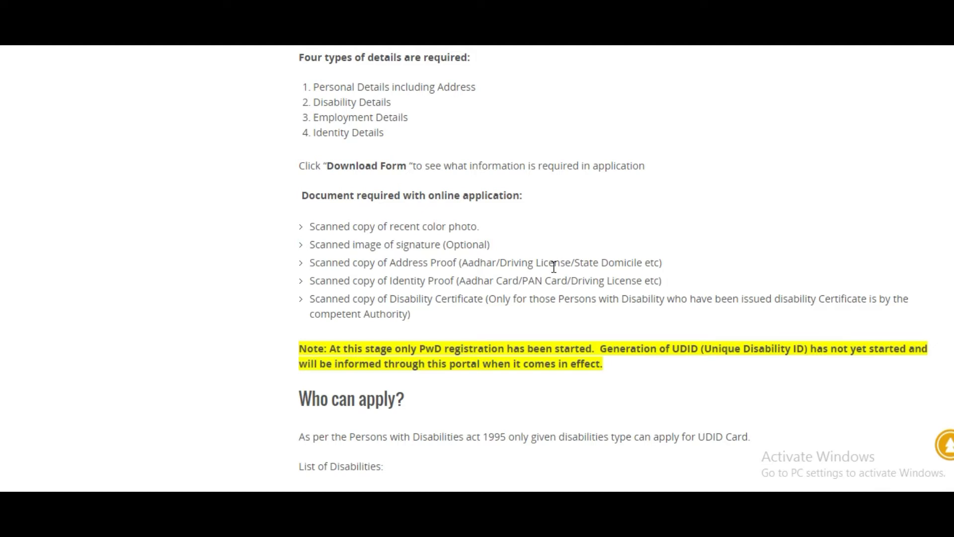
scroll(451, 263, "down", 3)
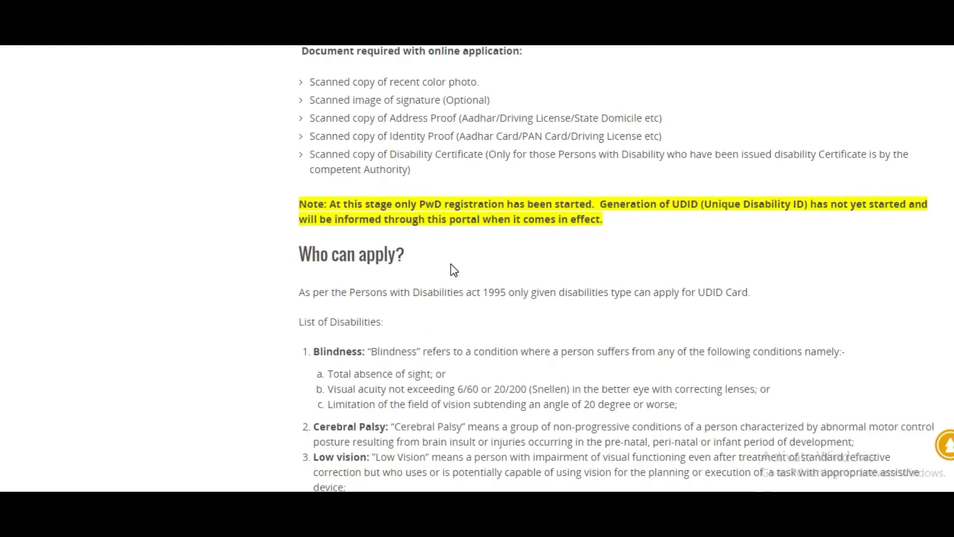
scroll(452, 271, "down", 2)
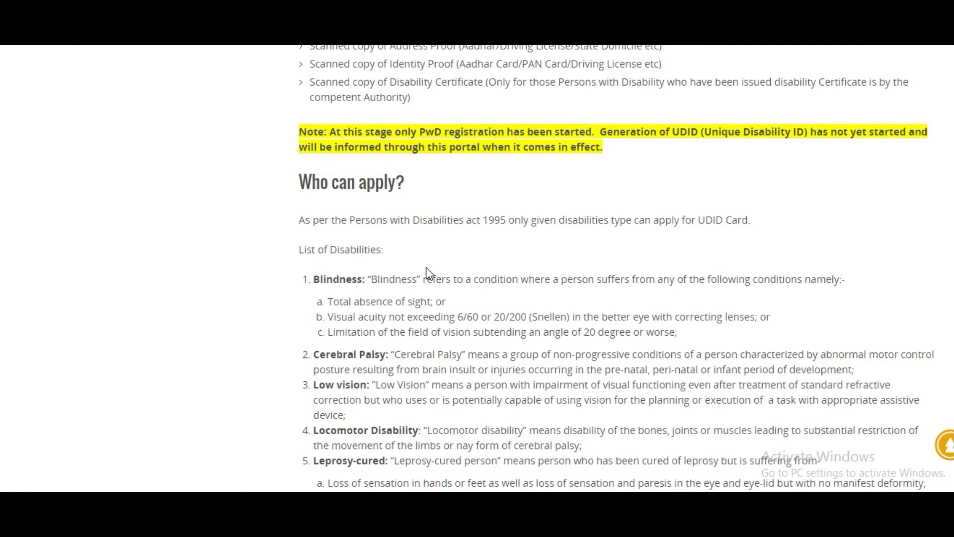
scroll(427, 269, "down", 2)
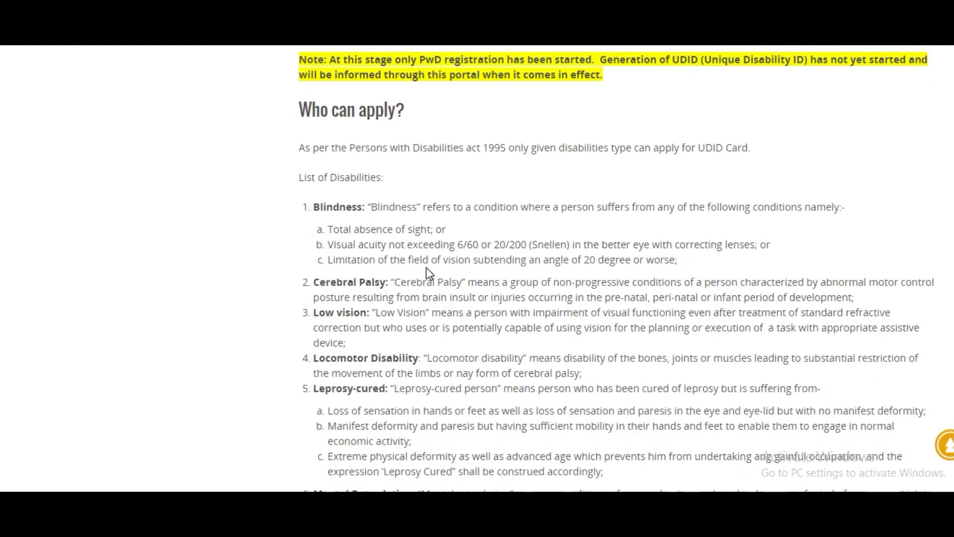
scroll(426, 270, "down", 2)
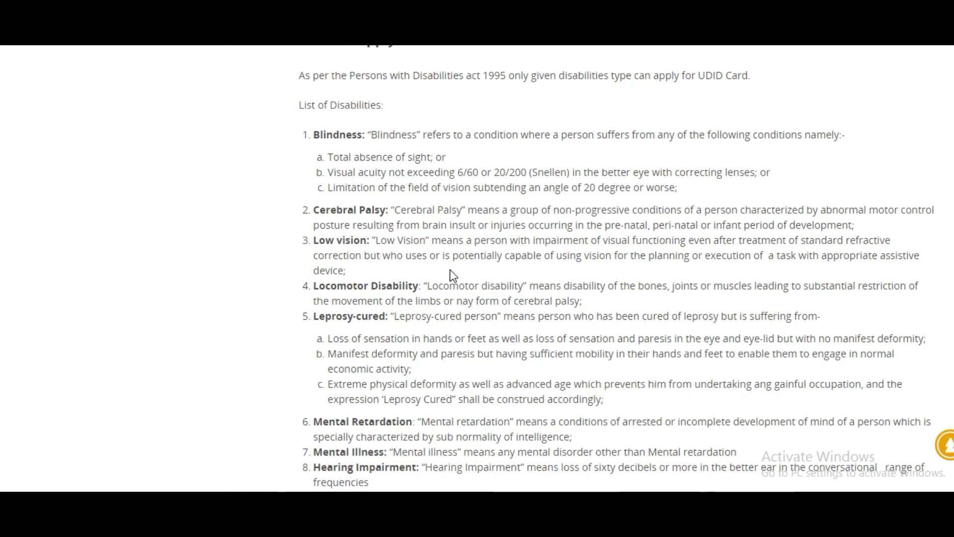
scroll(449, 273, "down", 4)
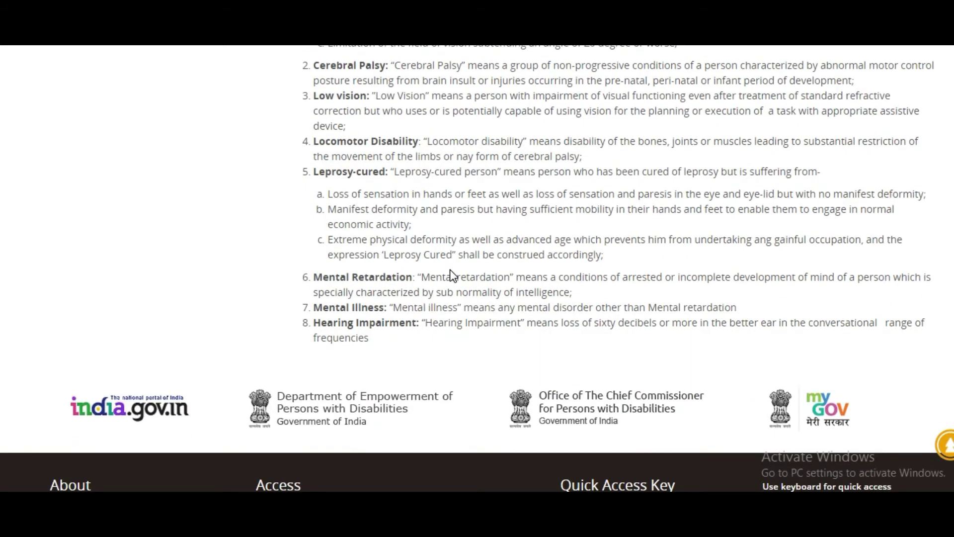
scroll(450, 273, "up", 4)
scroll(449, 270, "up", 9)
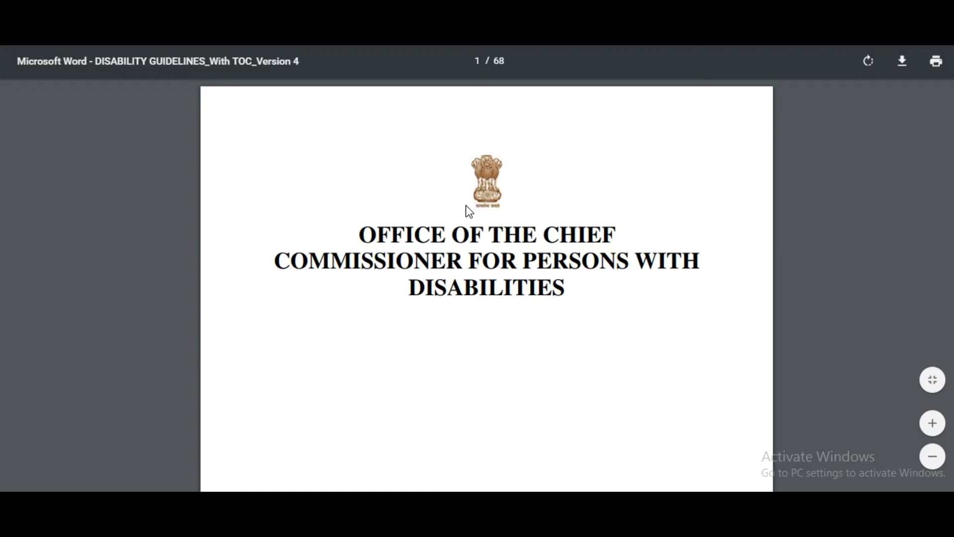
Step: Scroll the DISABILITY GUIDELINES PDF from page 13 to page 15's 'D. Locomotor Disability' section
scroll(452, 208, "down", 6)
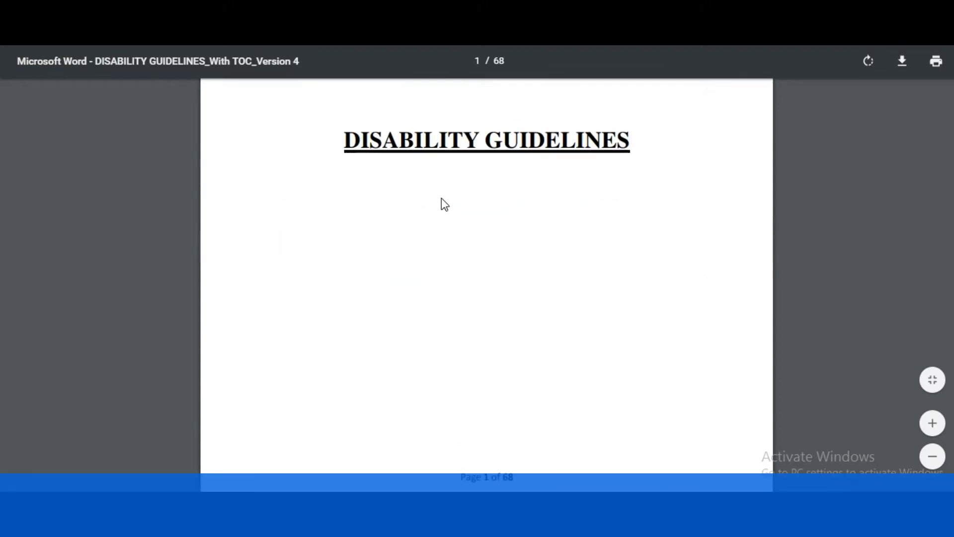
scroll(441, 199, "down", 7)
scroll(456, 232, "down", 10)
scroll(459, 236, "down", 10)
scroll(461, 233, "down", 10)
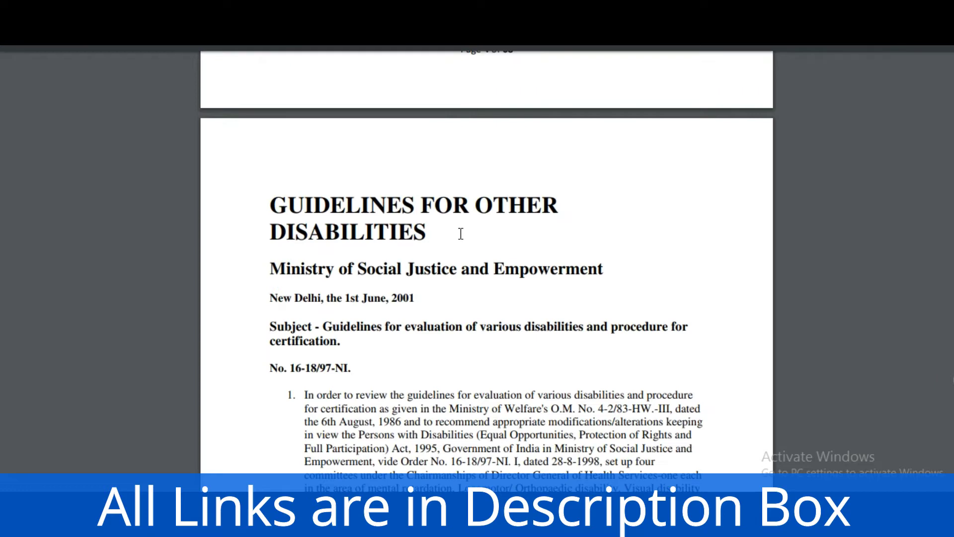
scroll(460, 234, "down", 2)
scroll(460, 234, "down", 15)
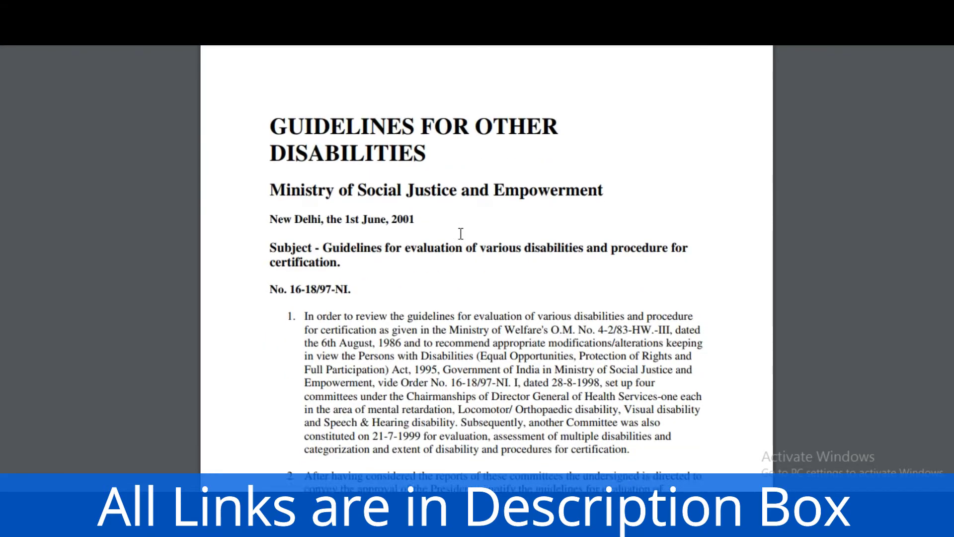
scroll(460, 234, "down", 10)
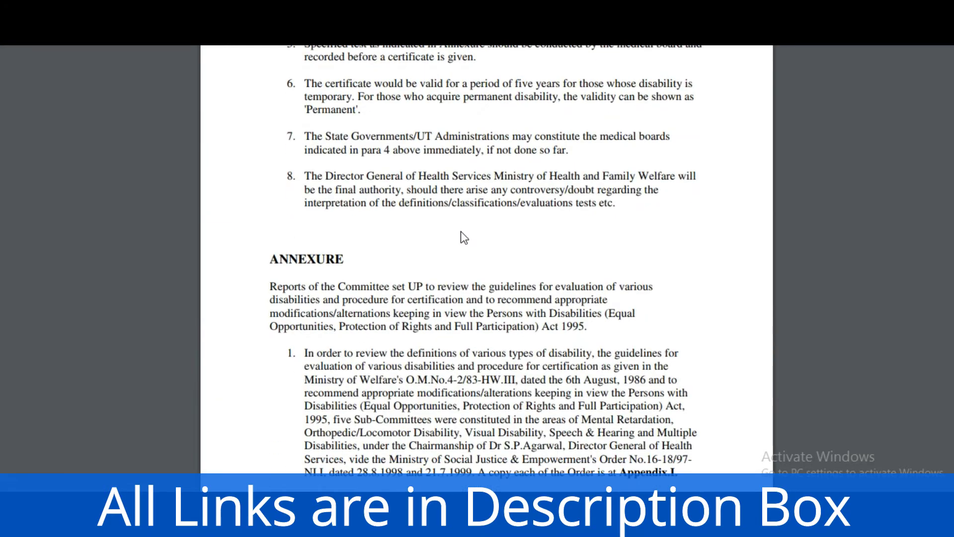
scroll(460, 231, "down", 4)
scroll(460, 231, "down", 17)
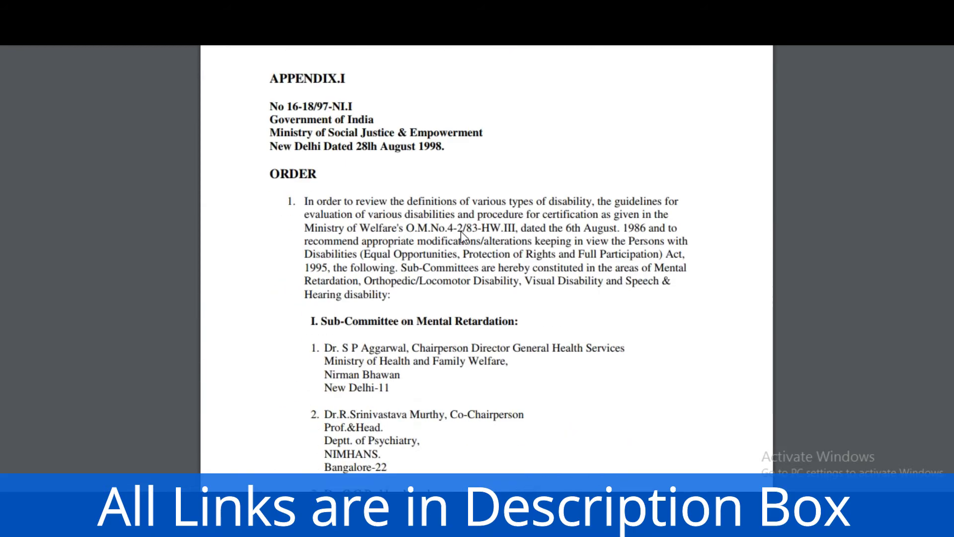
scroll(461, 231, "down", 10)
scroll(465, 234, "down", 5)
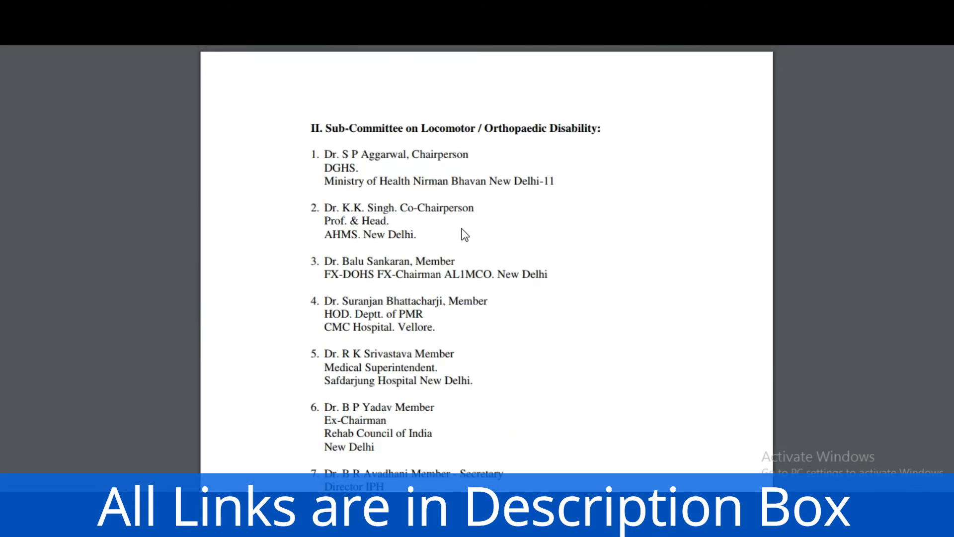
scroll(464, 234, "down", 10)
scroll(465, 231, "down", 20)
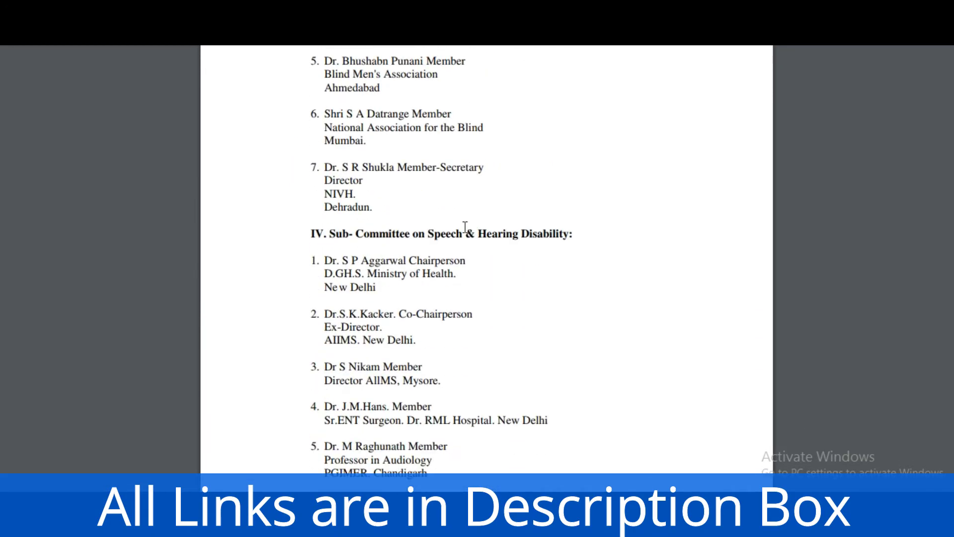
scroll(465, 227, "down", 12)
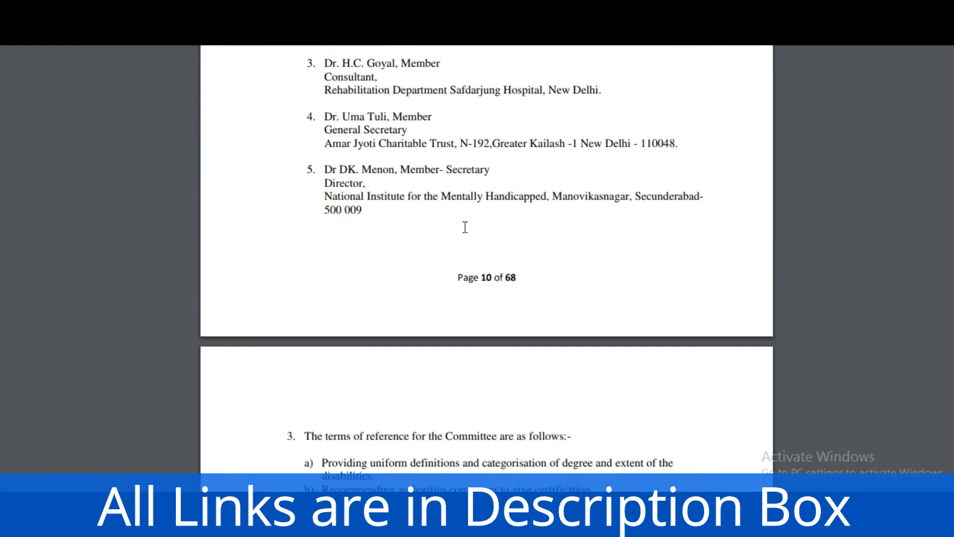
scroll(465, 227, "down", 20)
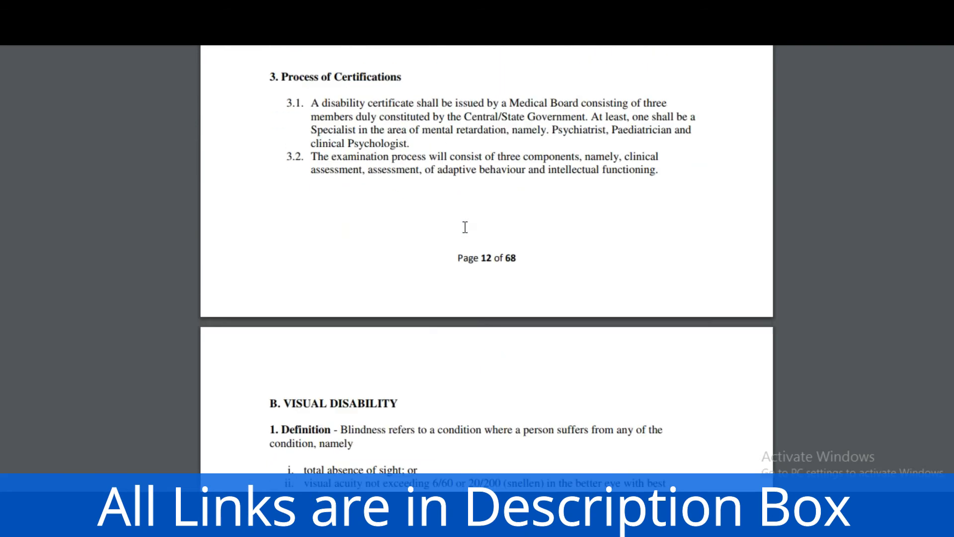
scroll(465, 227, "up", 3)
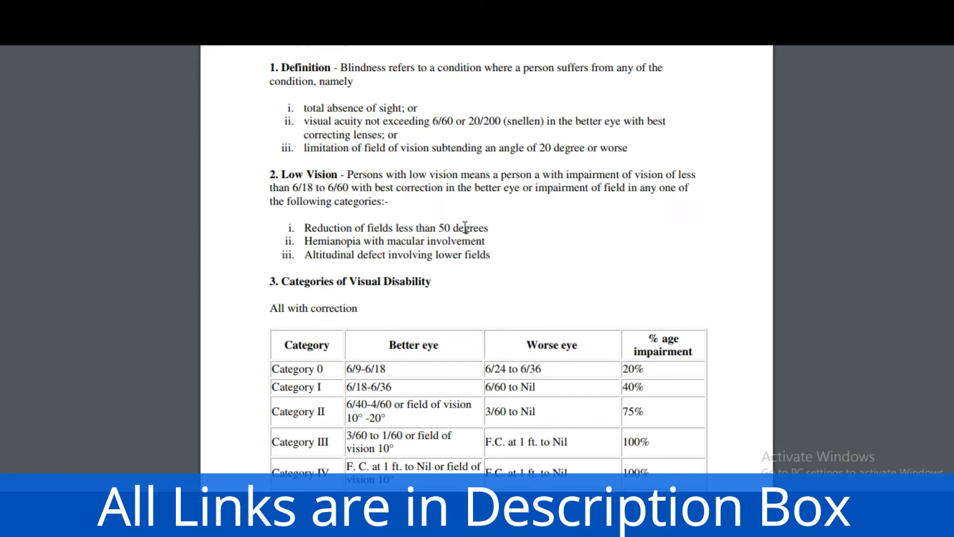
scroll(465, 228, "down", 9)
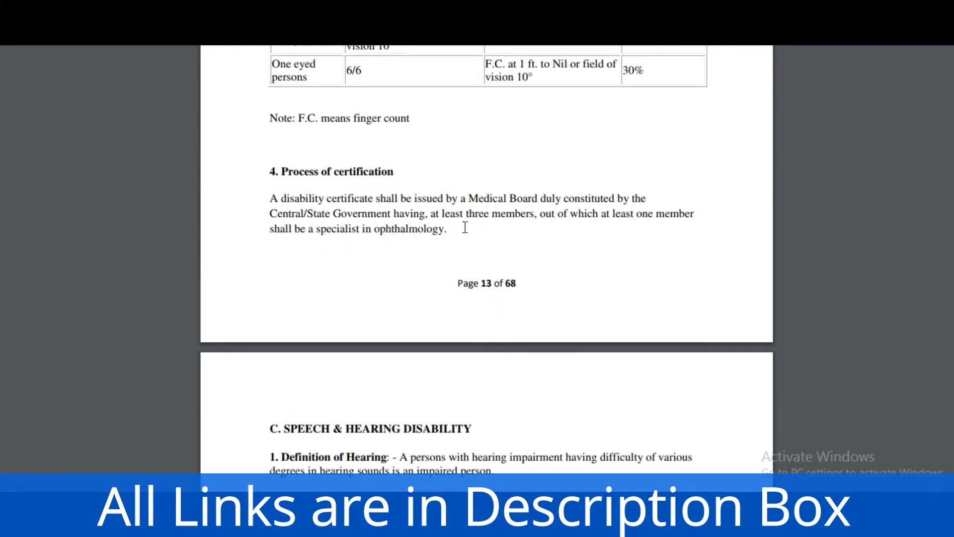
scroll(465, 227, "down", 14)
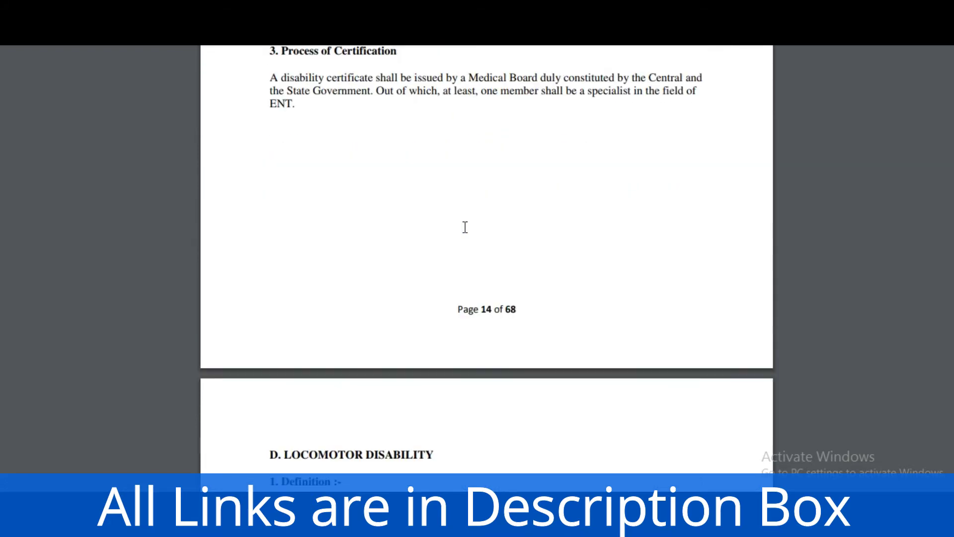
scroll(465, 227, "down", 6)
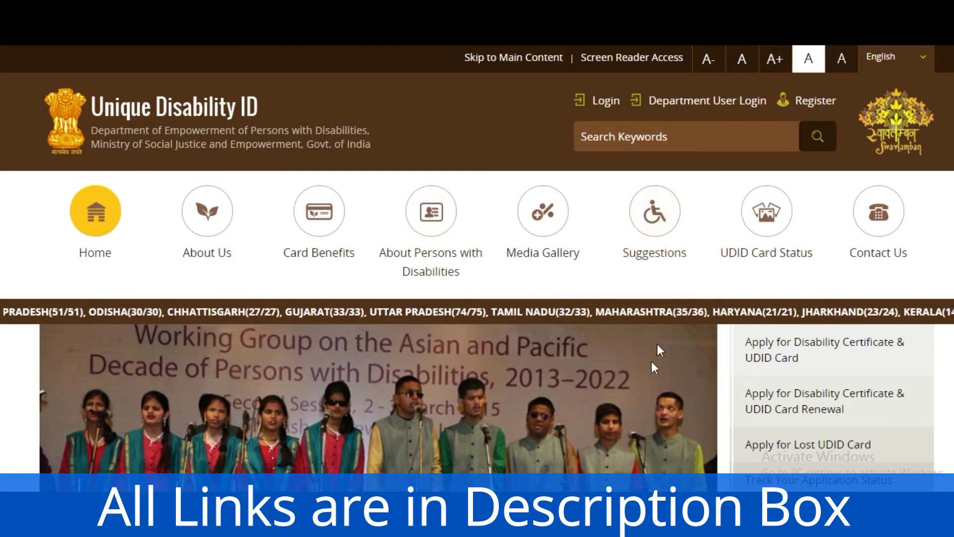
Step: Scroll the portal homepage, then switch to the Notepad notes about UDID
scroll(1, 281, "down", 5)
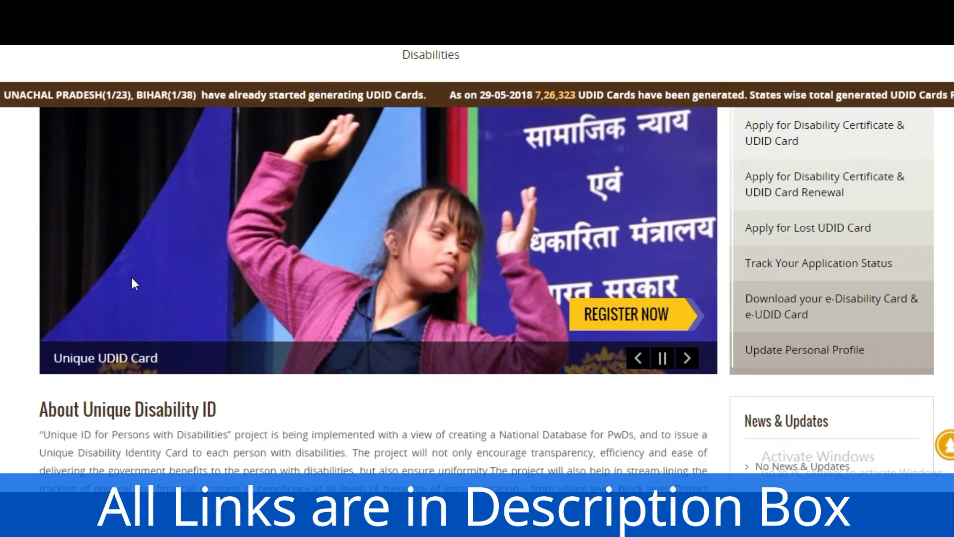
scroll(132, 278, "down", 10)
scroll(133, 284, "up", 15)
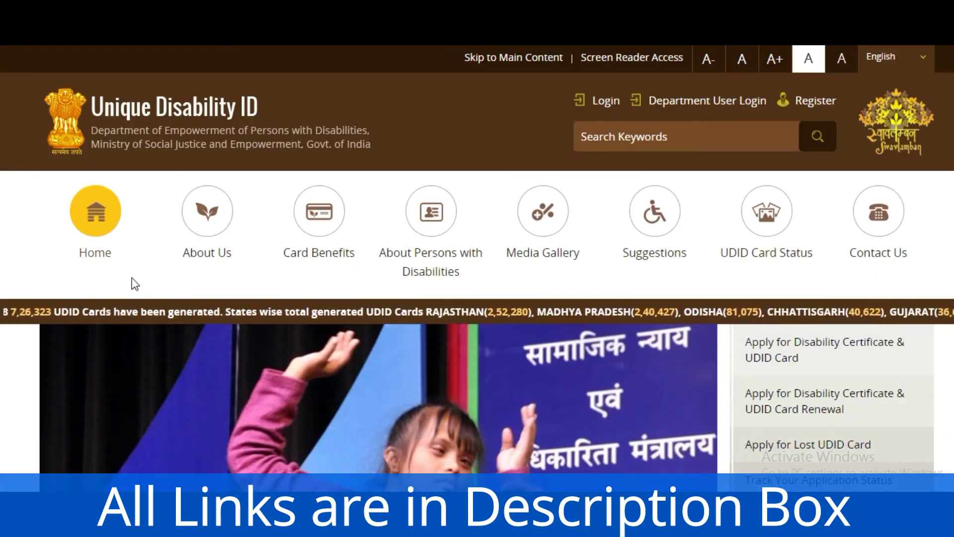
mouse_move(224, 207)
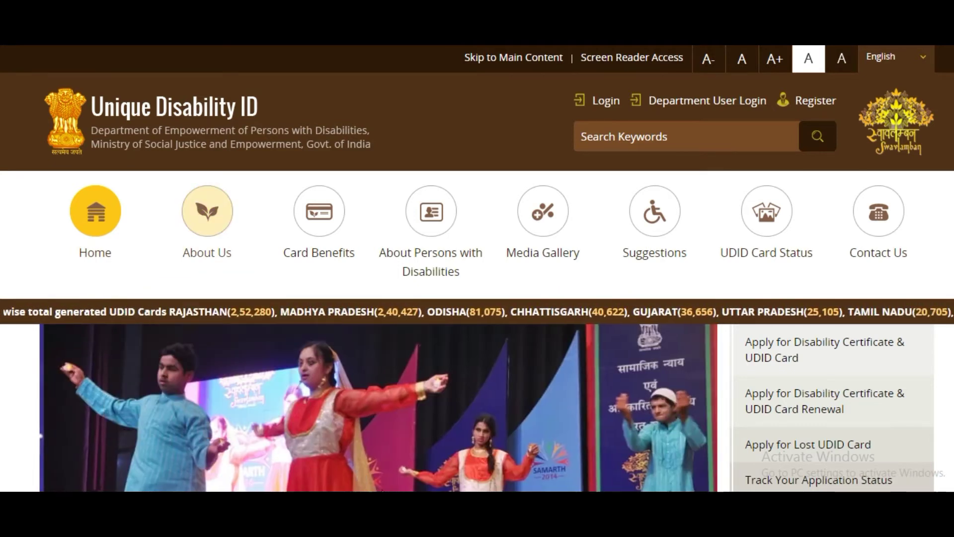
key("alt+Tab")
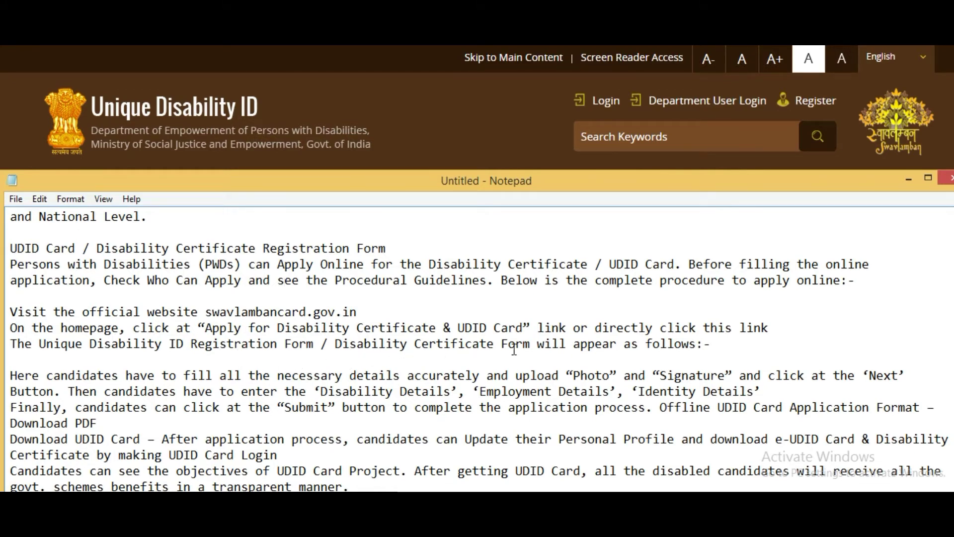
Step: Minimize the notes and choose 'Apply for Disability Certificate & UDID Card' in the side menu
left_click(906, 183)
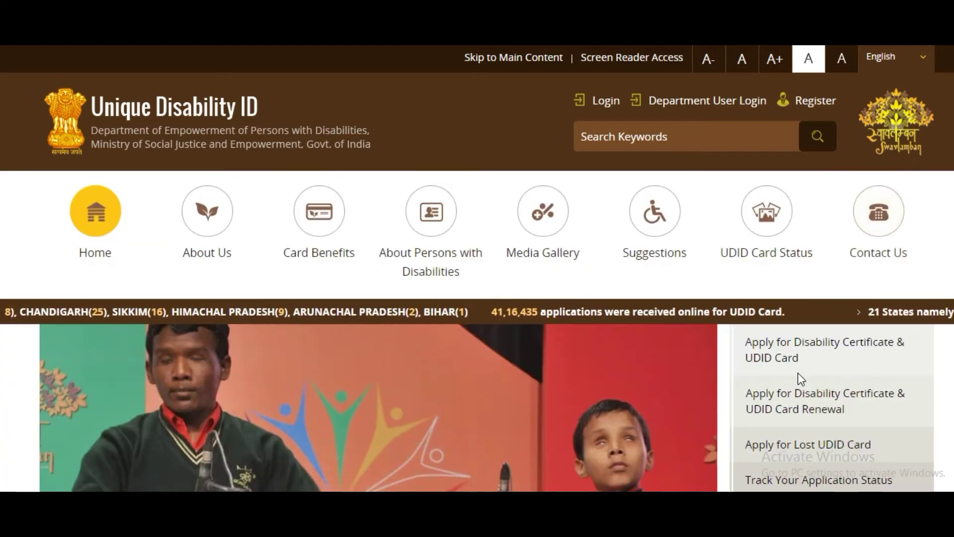
scroll(798, 351, "down", 2)
left_click(809, 270)
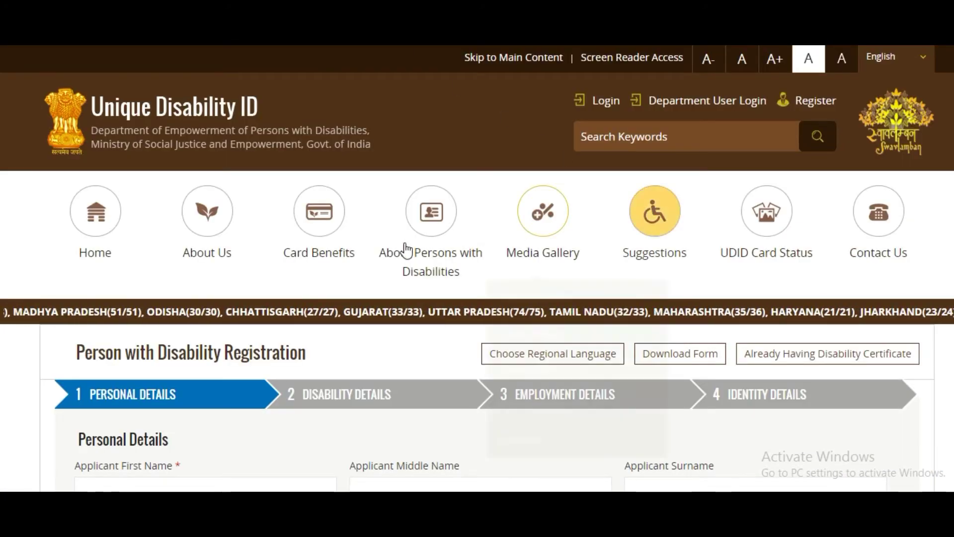
scroll(405, 250, "down", 2)
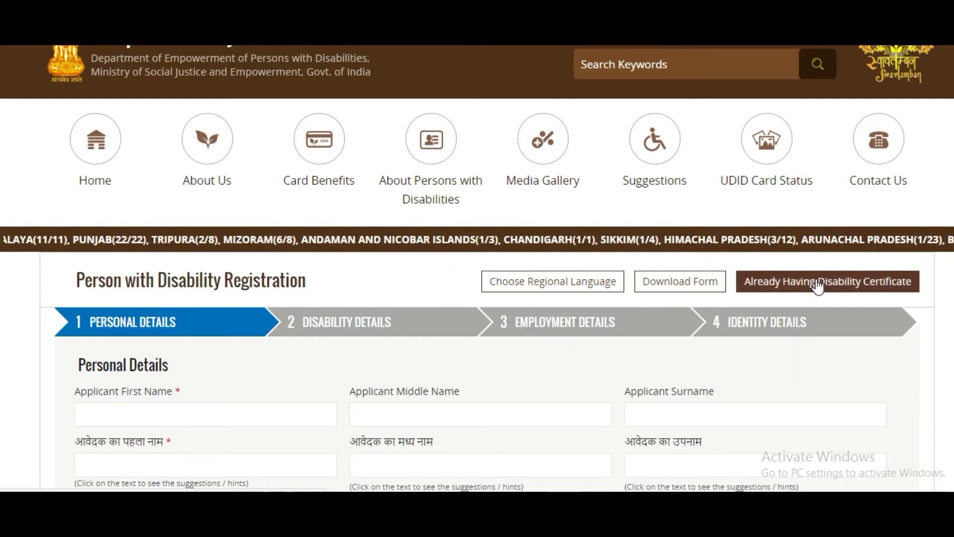
scroll(419, 206, "down", 2)
scroll(419, 201, "down", 2)
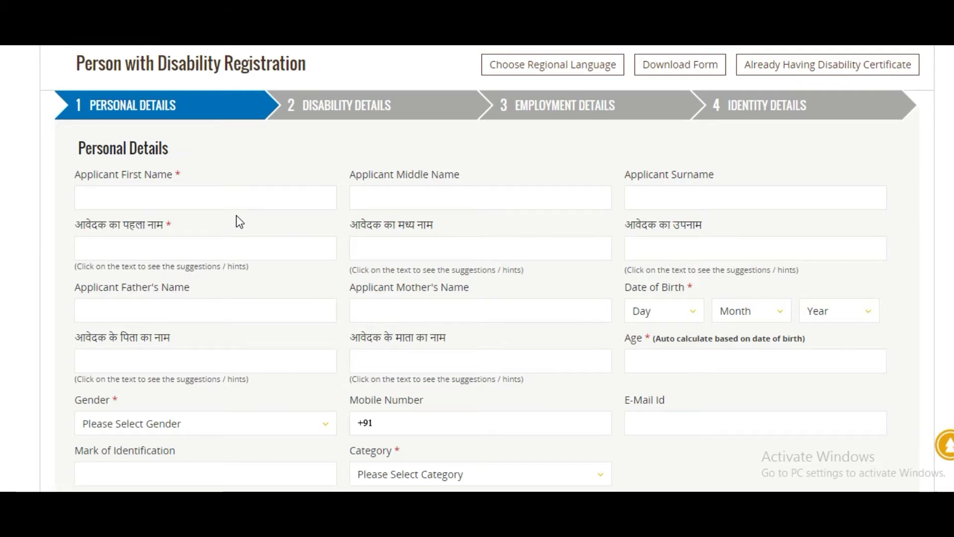
scroll(237, 216, "down", 3)
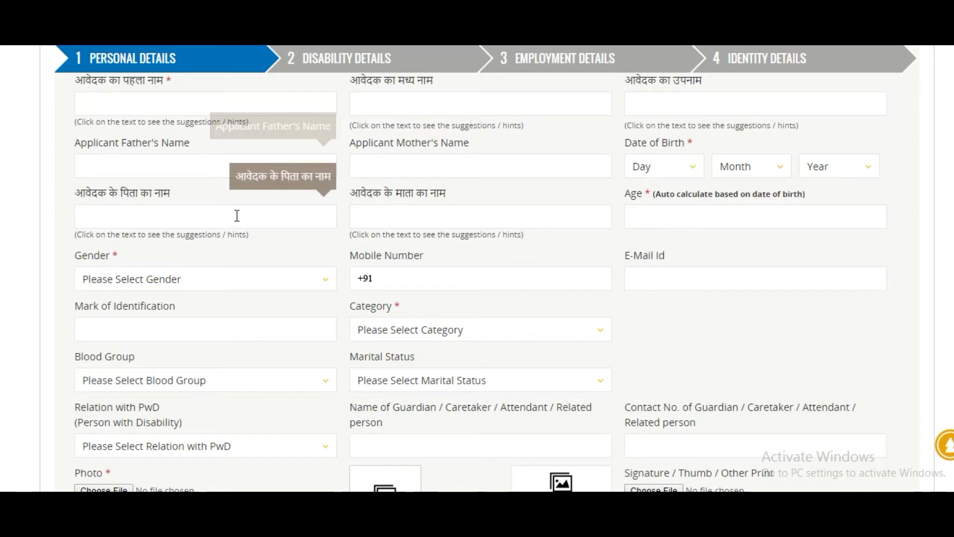
scroll(237, 216, "down", 2)
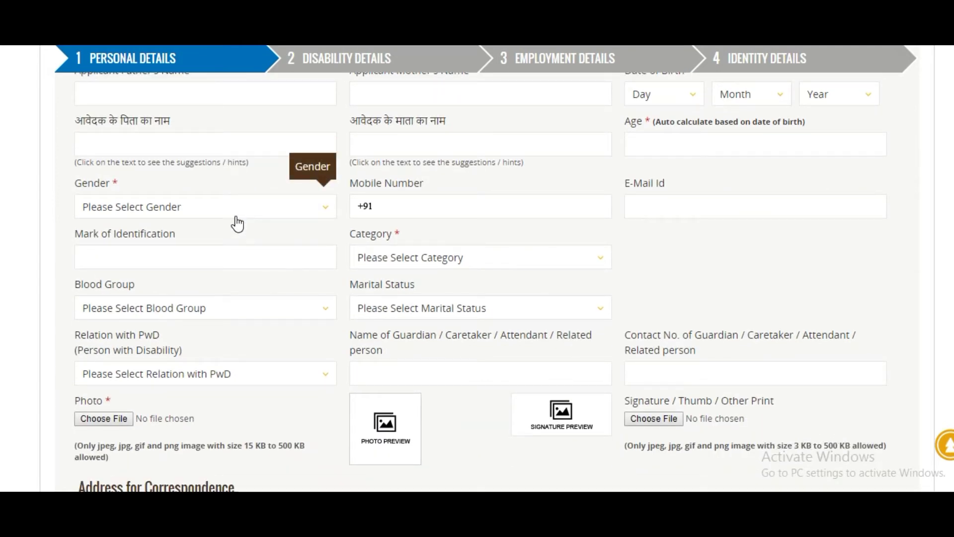
scroll(236, 219, "down", 4)
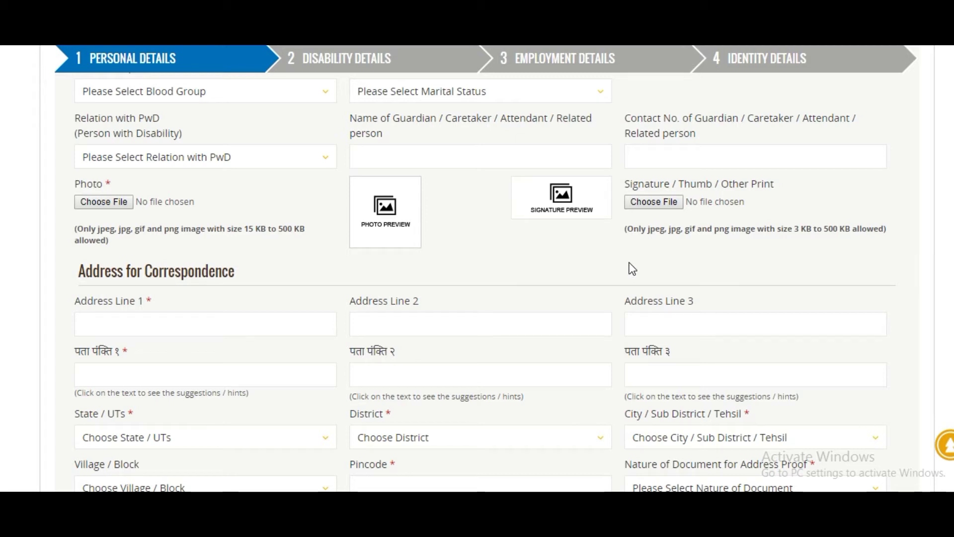
scroll(243, 278, "down", 3)
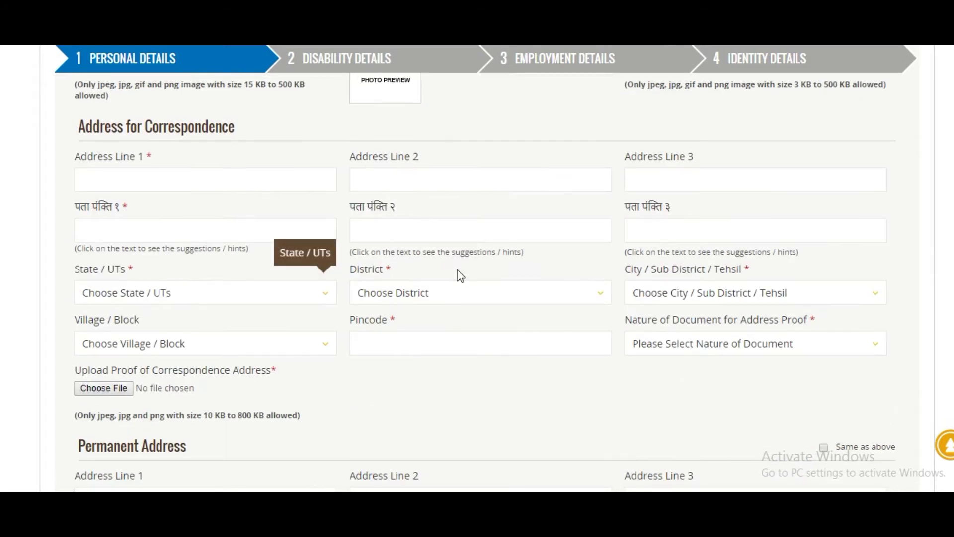
scroll(471, 271, "down", 3)
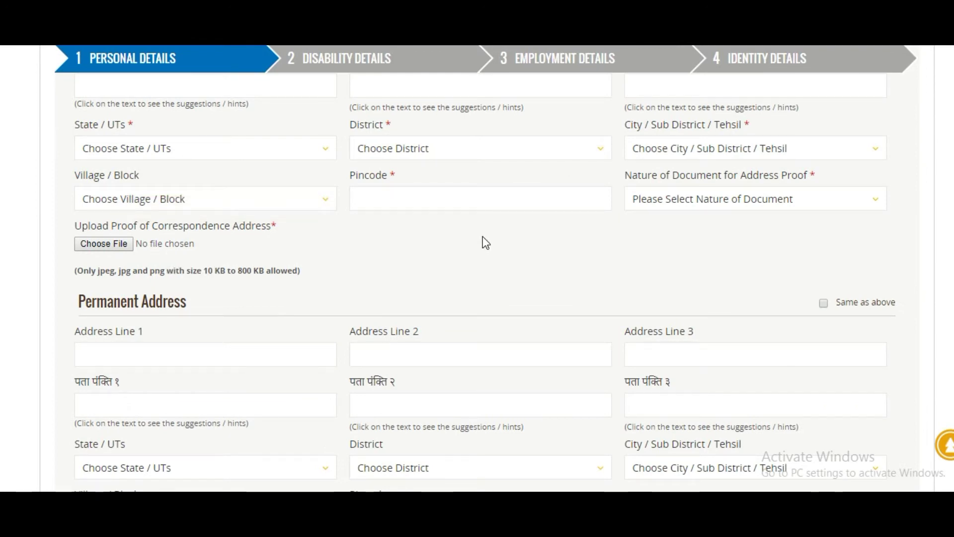
scroll(469, 212, "down", 3)
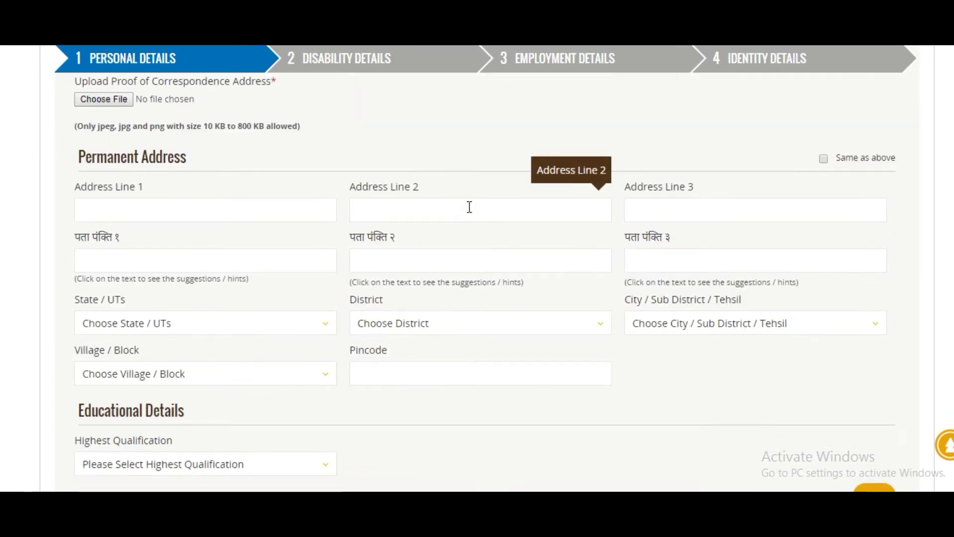
scroll(469, 208, "down", 3)
scroll(469, 206, "down", 3)
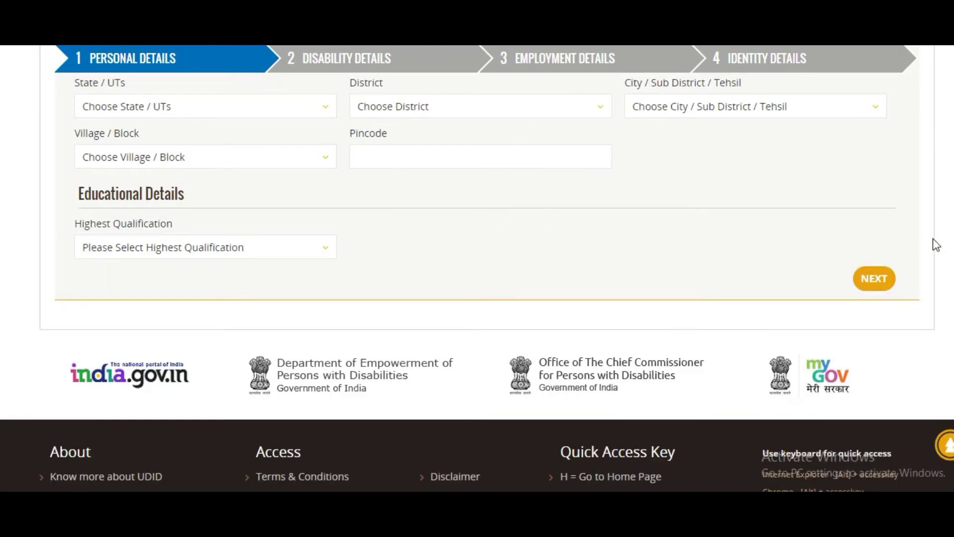
scroll(490, 264, "up", 8)
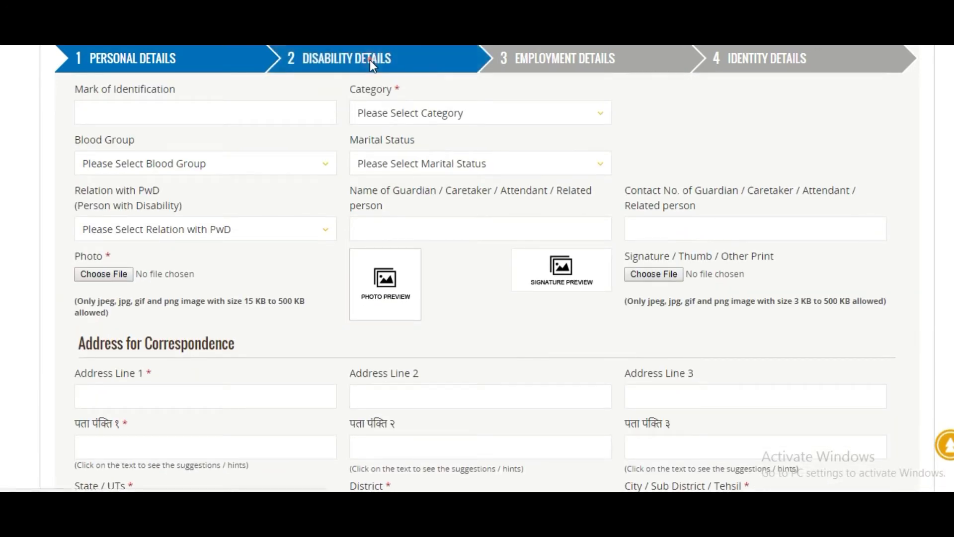
scroll(740, 277, "up", 4)
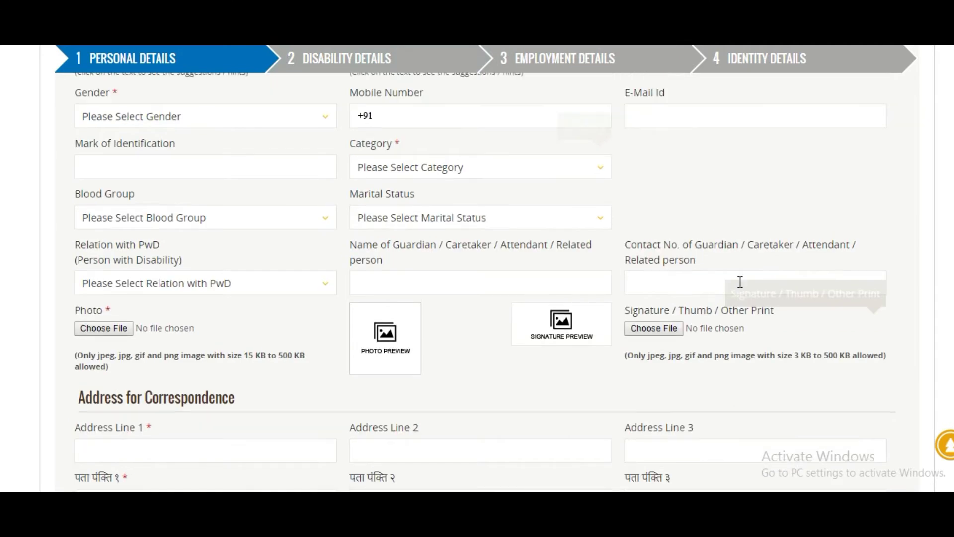
left_click(852, 67)
scroll(851, 295, "up", 7)
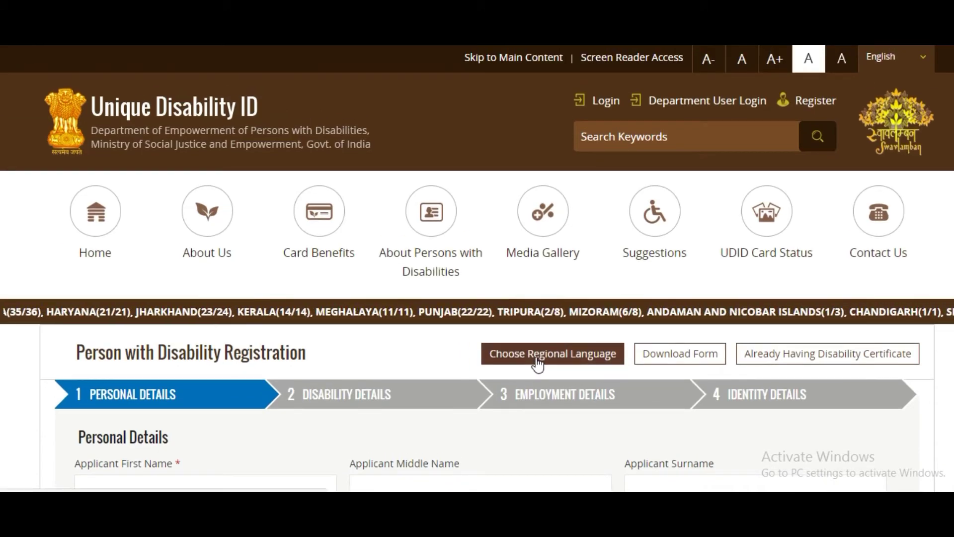
Step: View the regional language list, keep the current language, and download the offline registration form
left_click(536, 364)
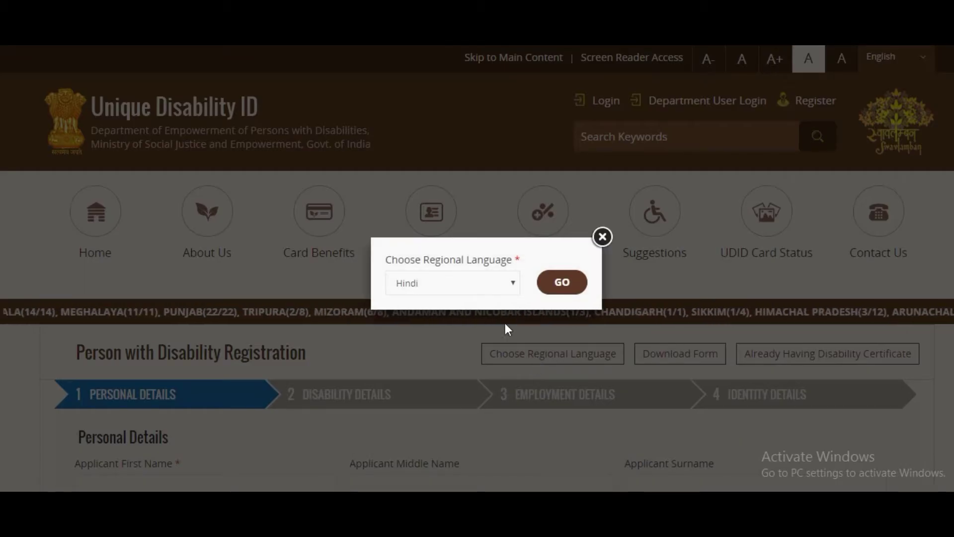
left_click(508, 284)
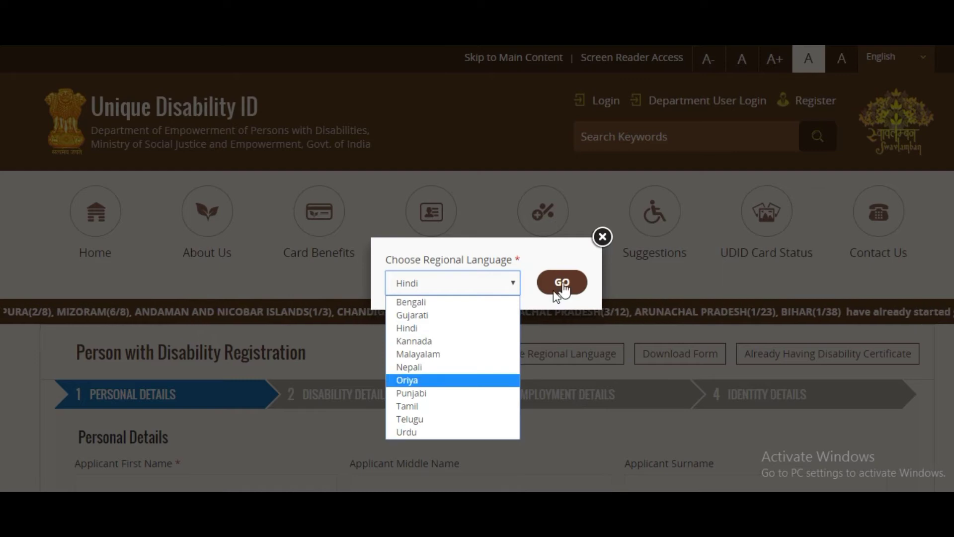
left_click(602, 237)
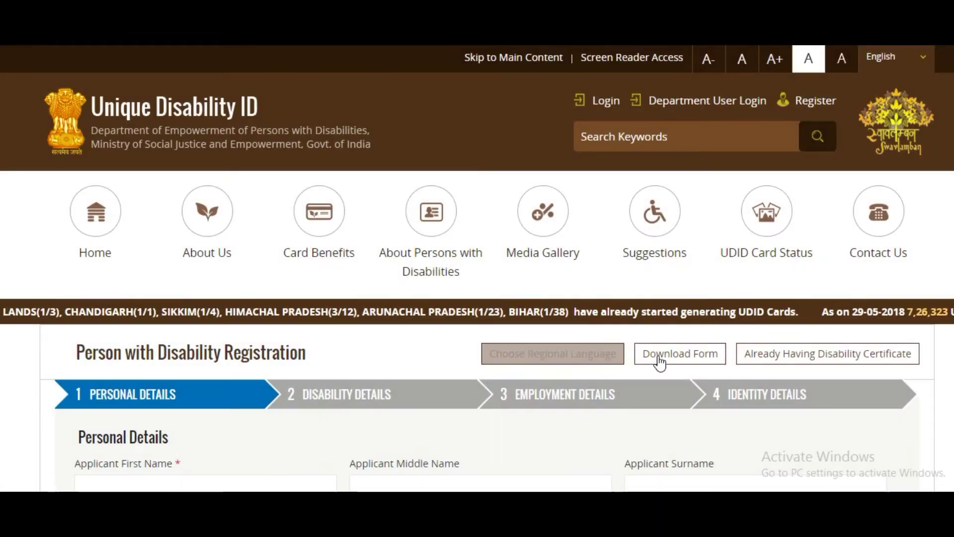
left_click(682, 354)
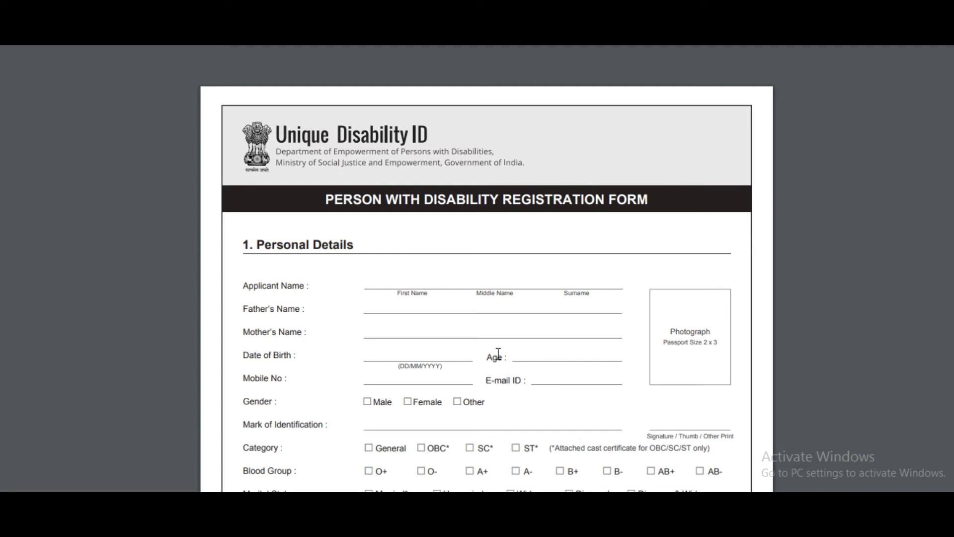
Step: Scroll through the first pages of the Form-1 registration PDF
left_click(357, 380)
scroll(1, 158, "down", 6)
scroll(3, 162, "up", 3)
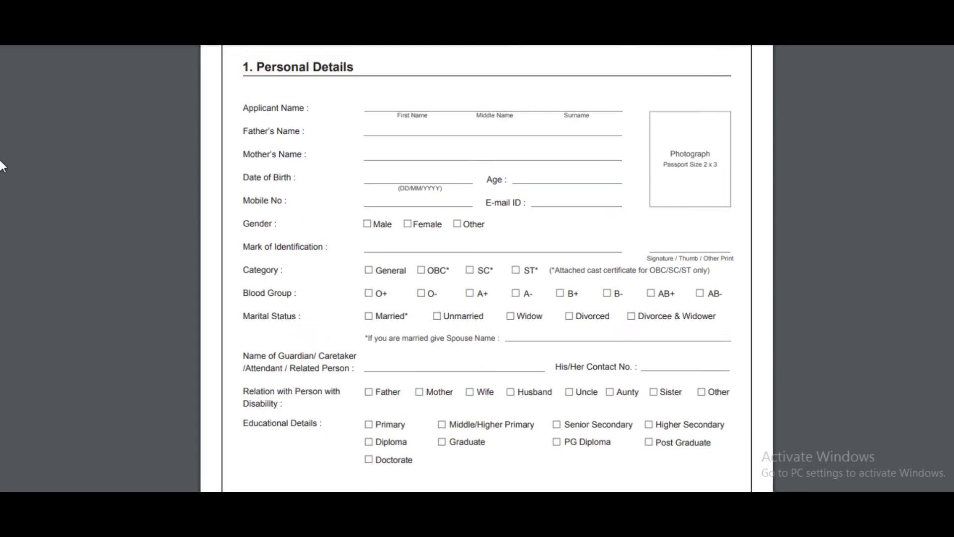
scroll(1, 165, "down", 10)
scroll(2, 318, "down", 15)
scroll(1, 422, "down", 2)
scroll(1, 305, "up", 15)
scroll(1, 238, "up", 5)
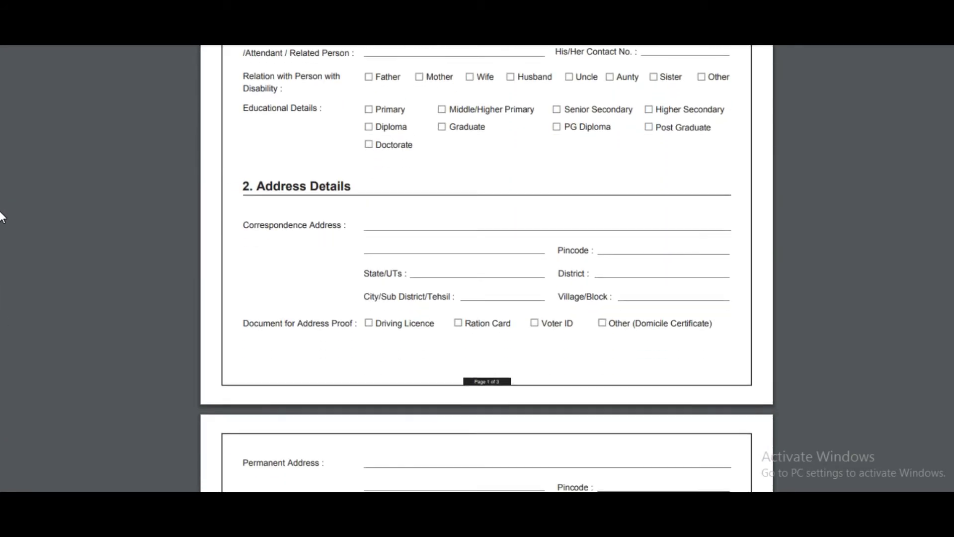
Step: Read down to page 3, close the PDF, and open the existing-certificate application search
scroll(1, 218, "down", 7)
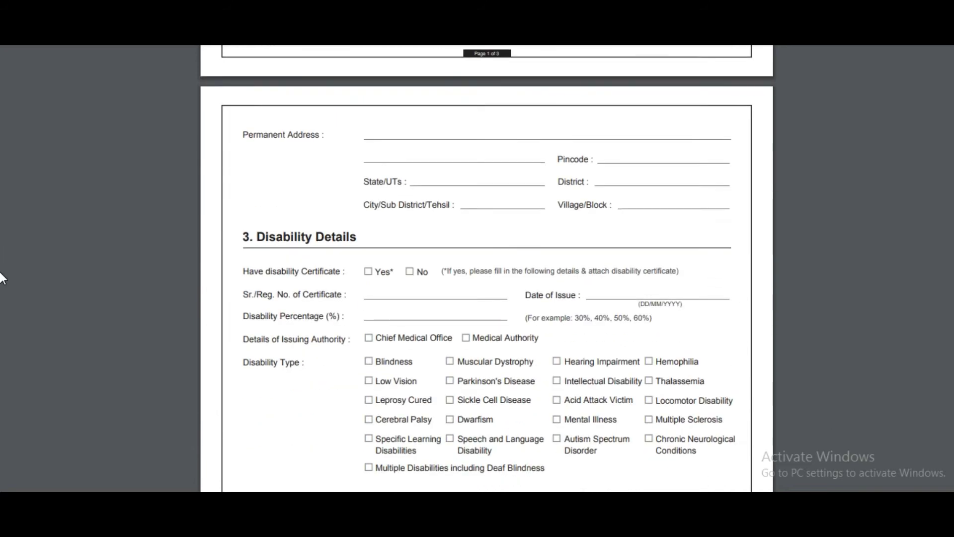
scroll(1, 281, "down", 4)
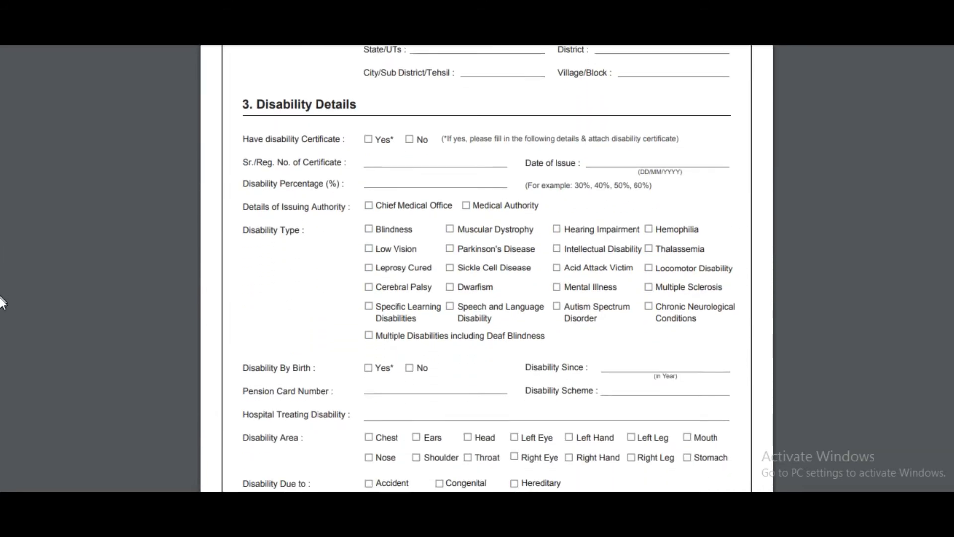
scroll(1, 329, "down", 5)
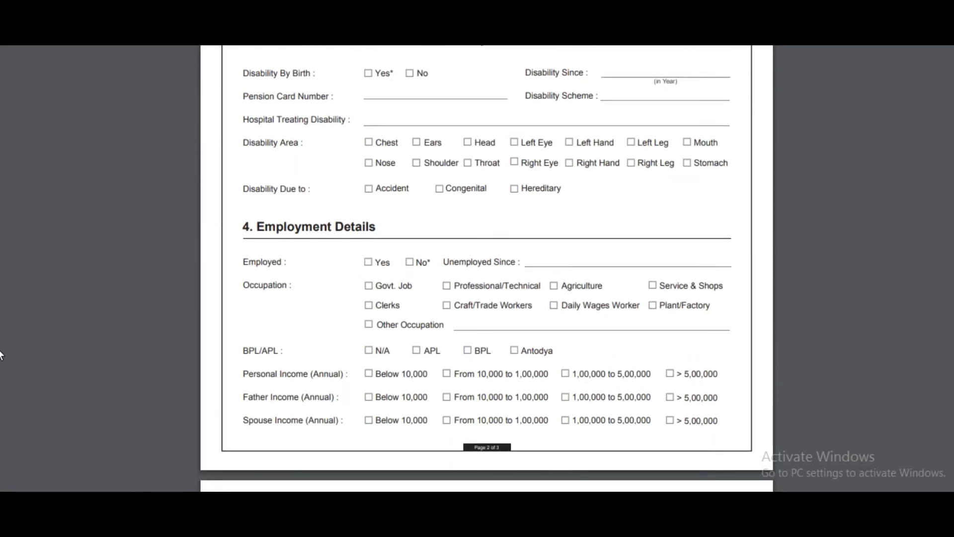
scroll(1, 386, "down", 5)
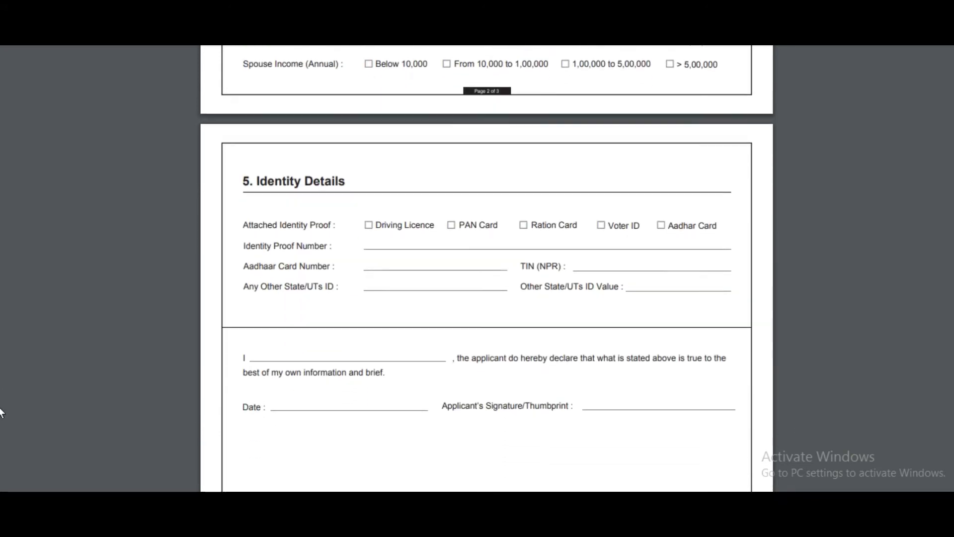
scroll(364, 337, "down", 6)
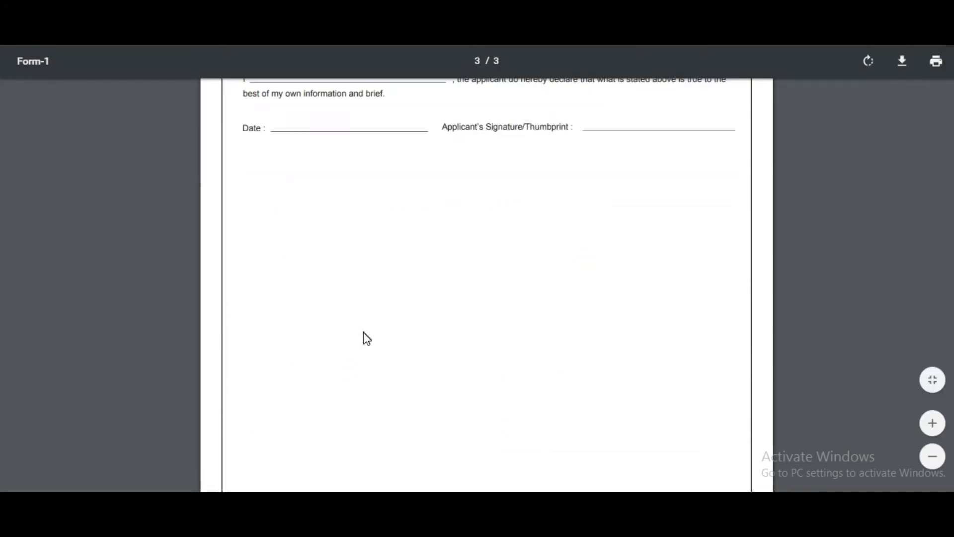
scroll(364, 342, "up", 10)
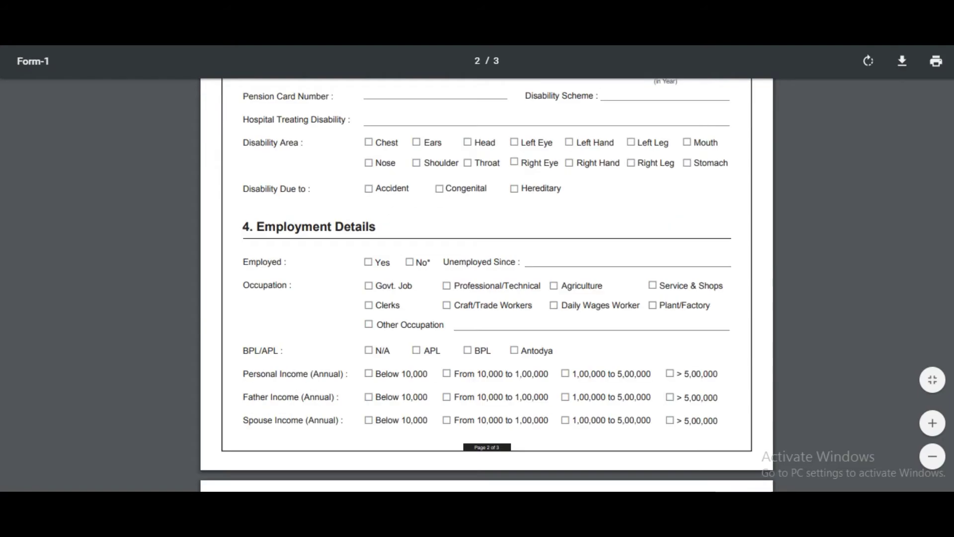
key("ctrl+w")
left_click(780, 354)
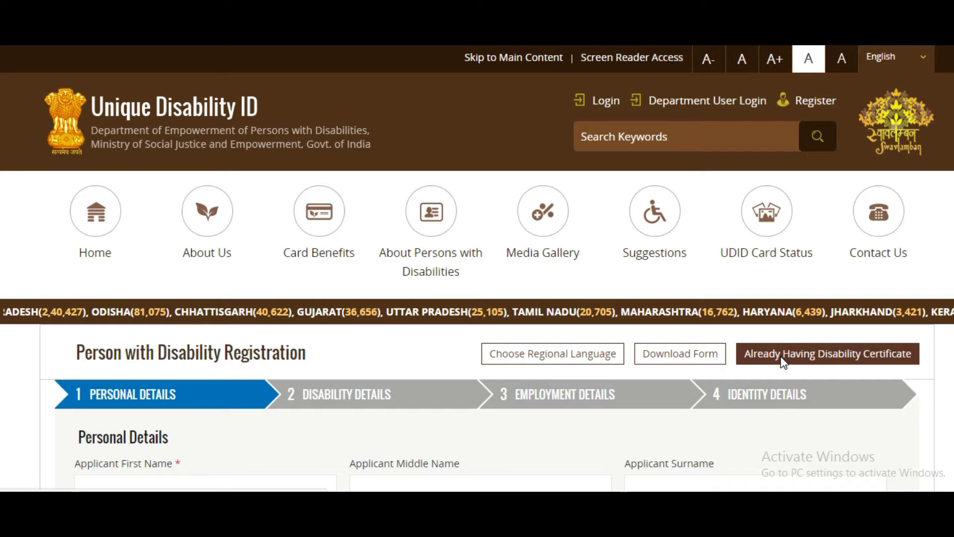
Step: Select DAMAN AND DIU in State / UTs and DIU in District Name
scroll(532, 358, "down", 4)
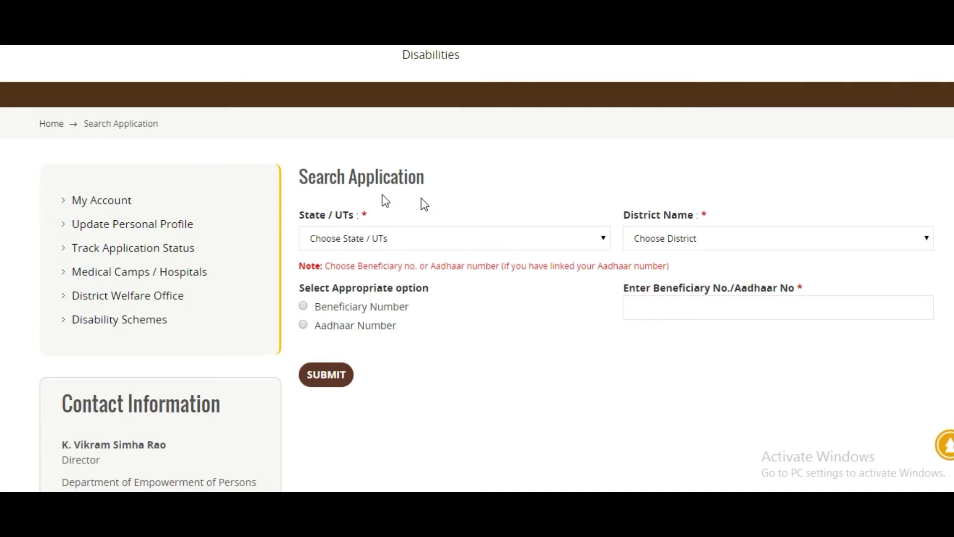
left_click(594, 243)
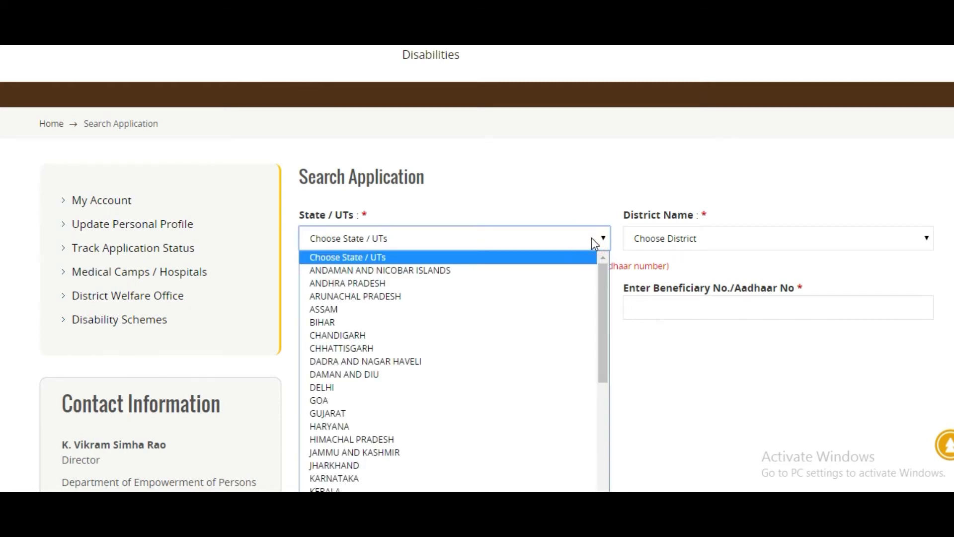
left_click(556, 375)
left_click(723, 239)
left_click(719, 280)
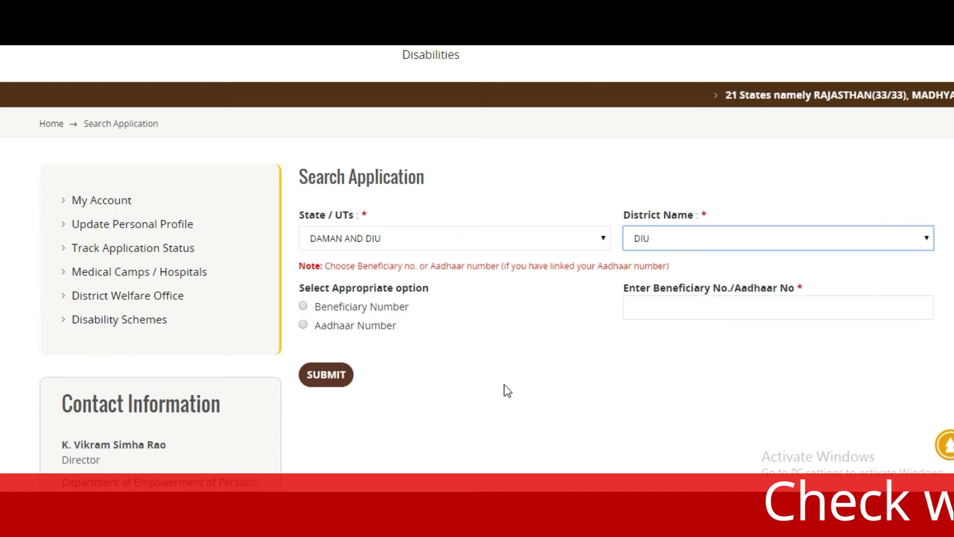
scroll(506, 387, "down", 3)
scroll(507, 387, "up", 2)
scroll(472, 248, "up", 2)
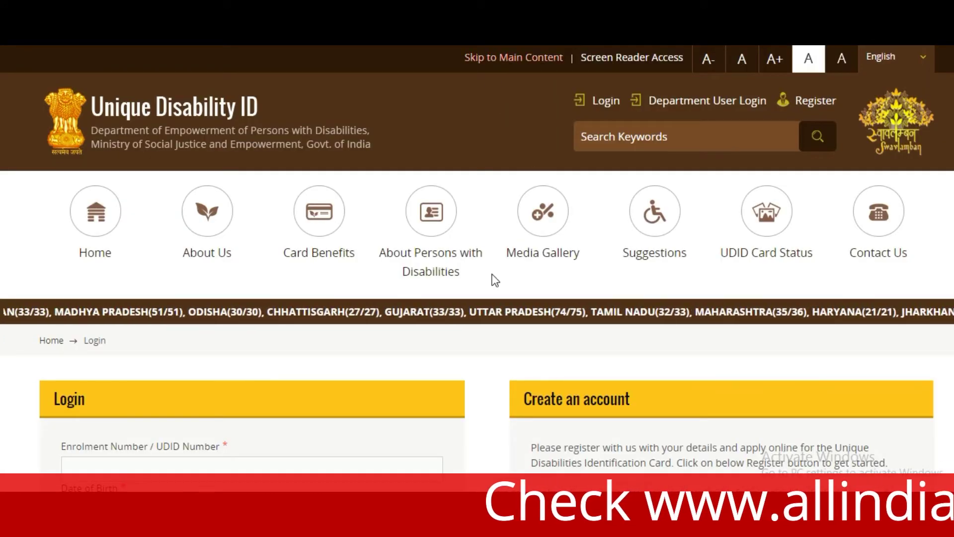
Step: Place the cursor in the Login page's Enrolment Number / UDID Number field, then switch to Notepad
scroll(433, 270, "down", 3)
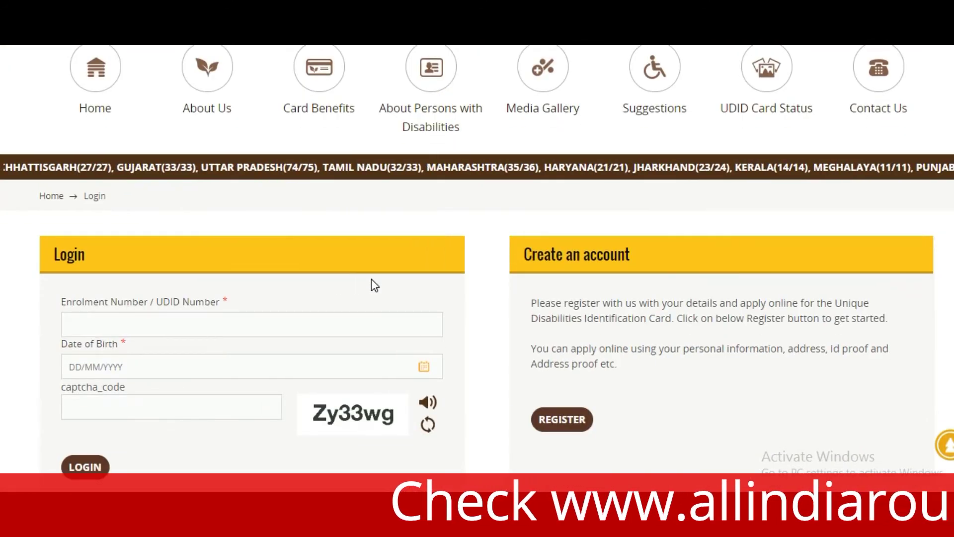
left_click(113, 326)
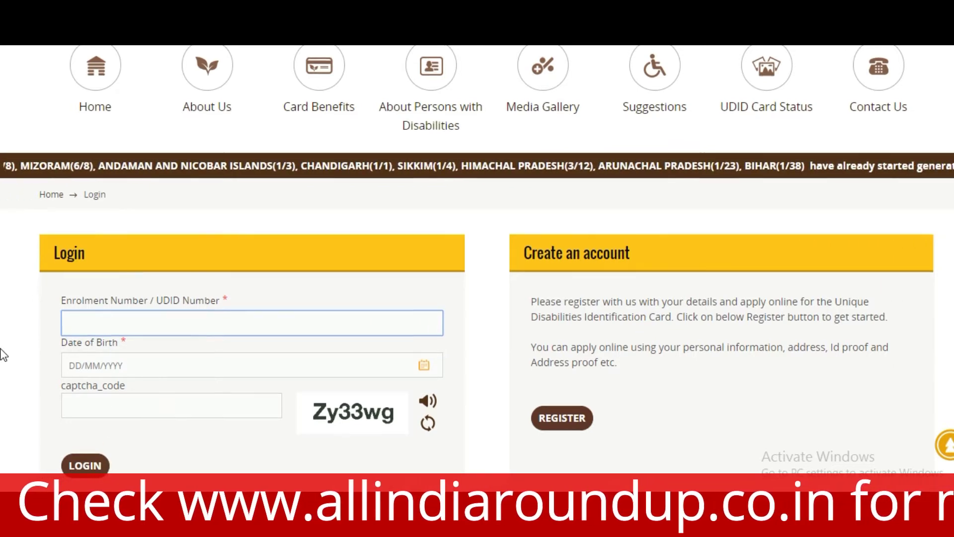
scroll(4, 355, "down", 4)
scroll(4, 354, "up", 4)
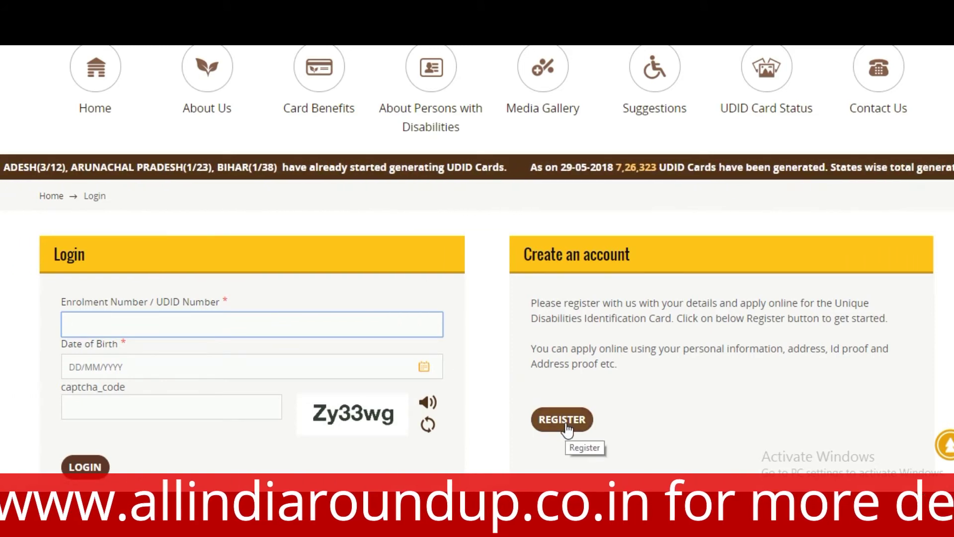
key("alt+Tab")
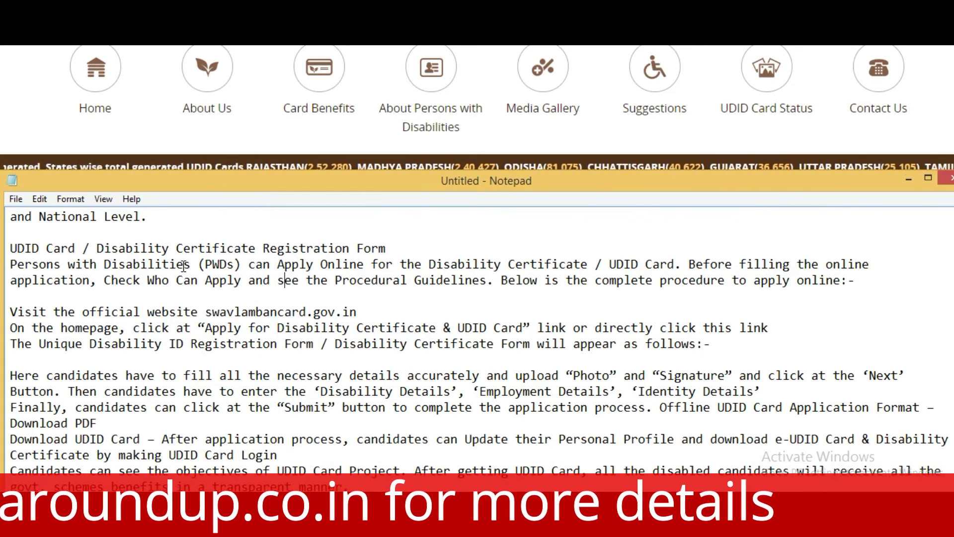
Step: Scroll the Notepad notes down to the UDID Card Renewal & Lost UDID Card section
scroll(215, 321, "down", 2)
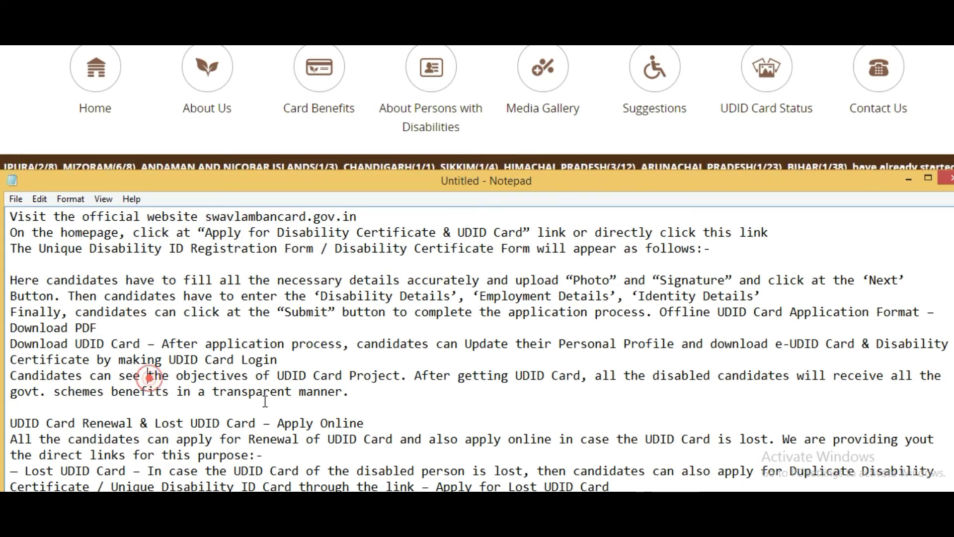
scroll(329, 379, "down", 2)
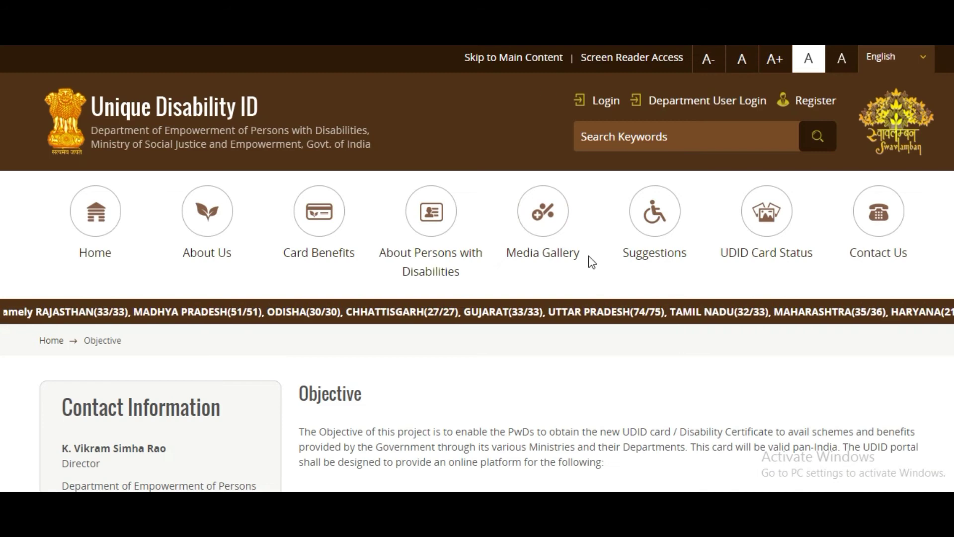
Step: Scroll through the three listed card benefits, then switch back to the Notepad notes
scroll(528, 366, "down", 4)
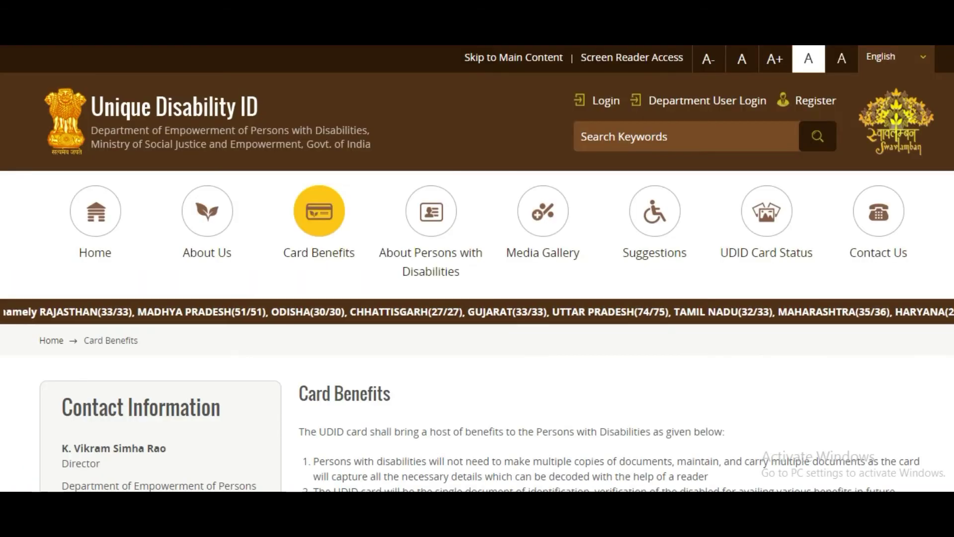
scroll(518, 270, "down", 3)
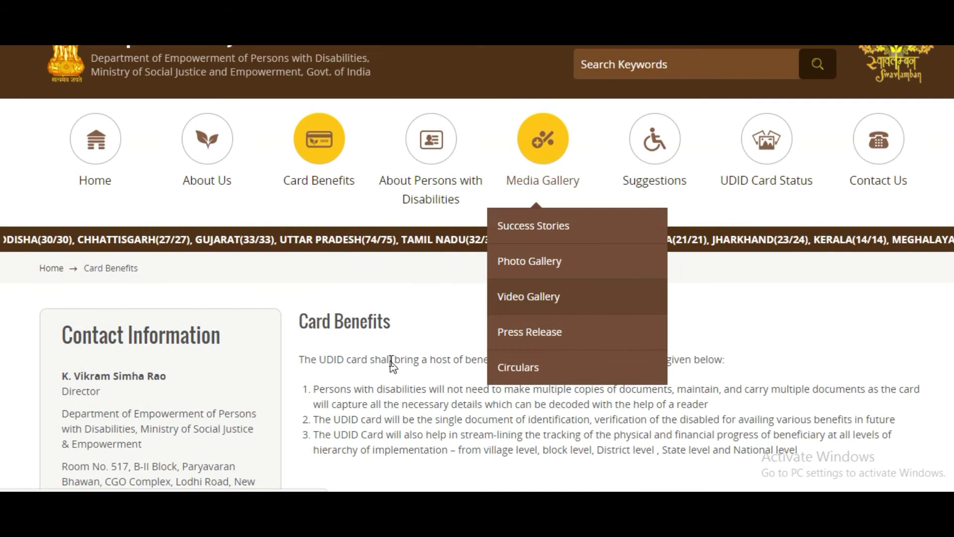
scroll(457, 353, "down", 2)
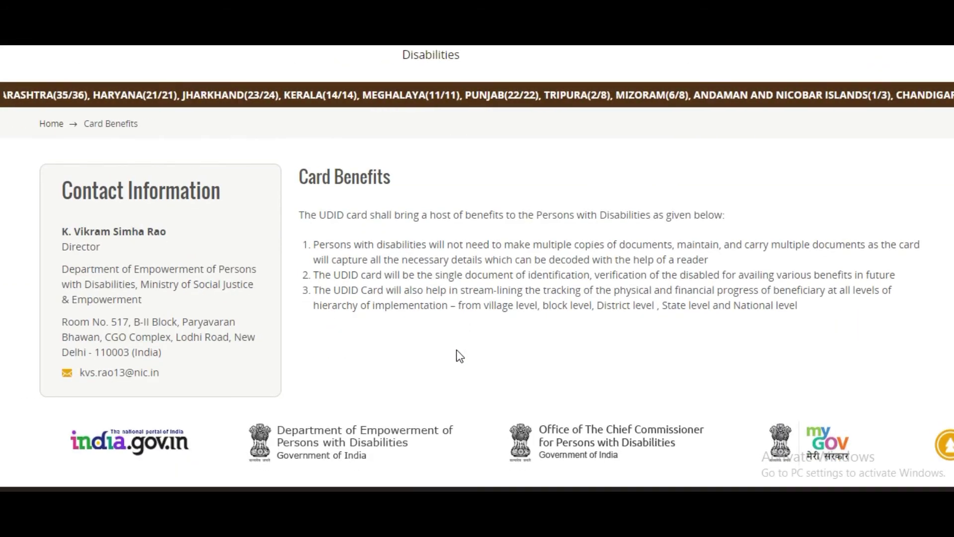
key("alt+Tab")
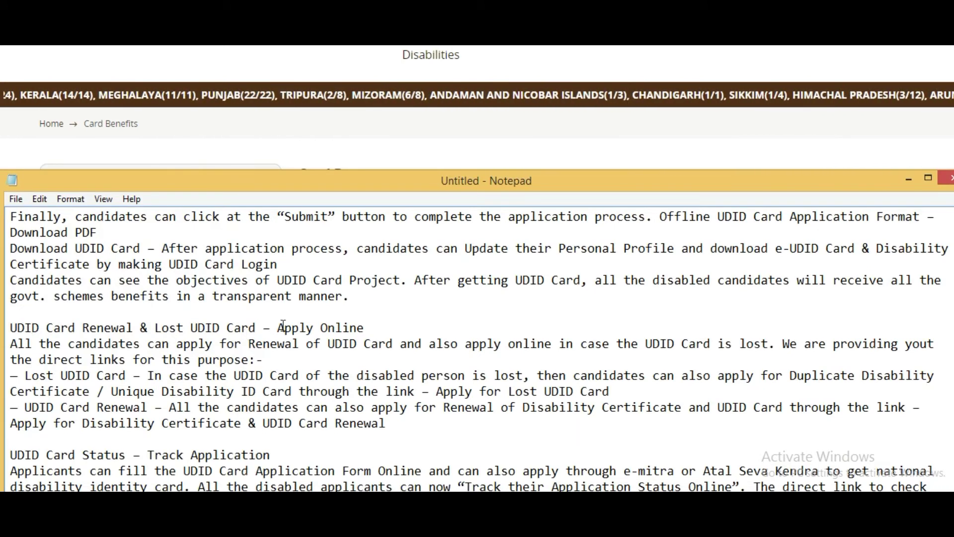
Step: Go over the renewal, lost card and Track Application notes, then bring the Card Benefits page forward
left_click(373, 325)
scroll(372, 325, "down", 1)
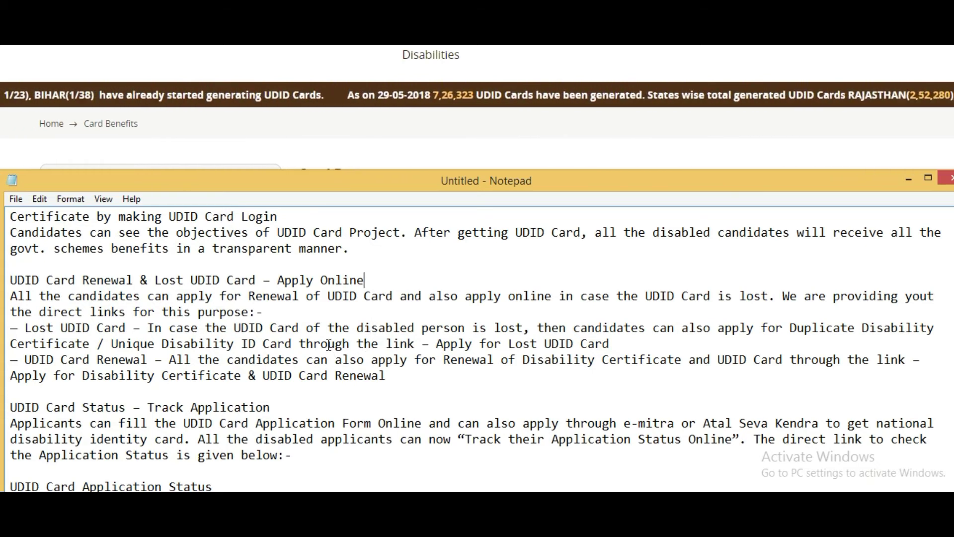
scroll(153, 301, "down", 1)
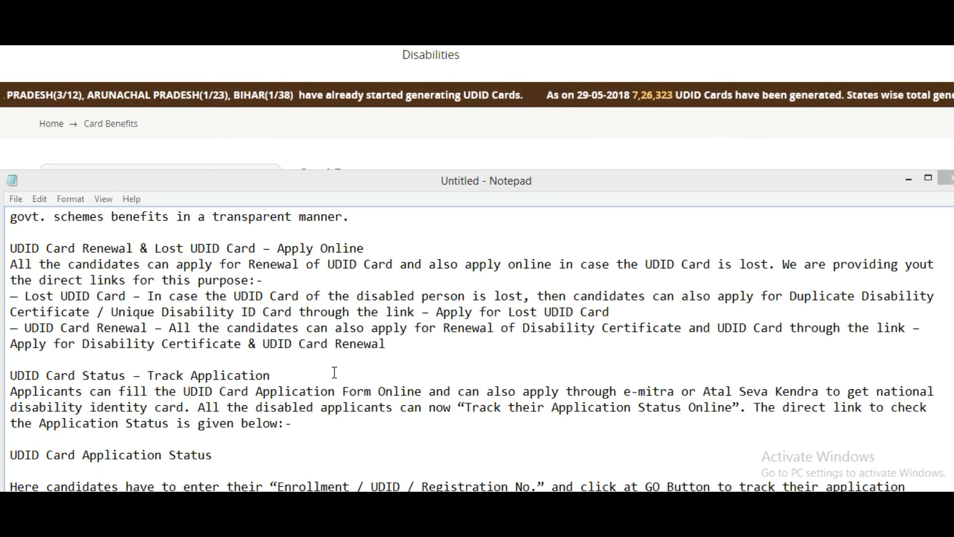
left_click(292, 381)
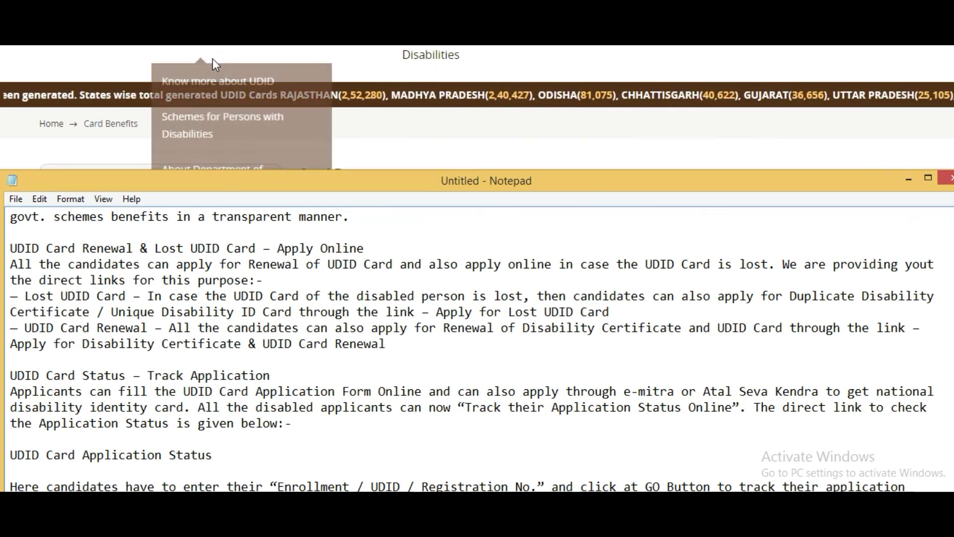
left_click(211, 58)
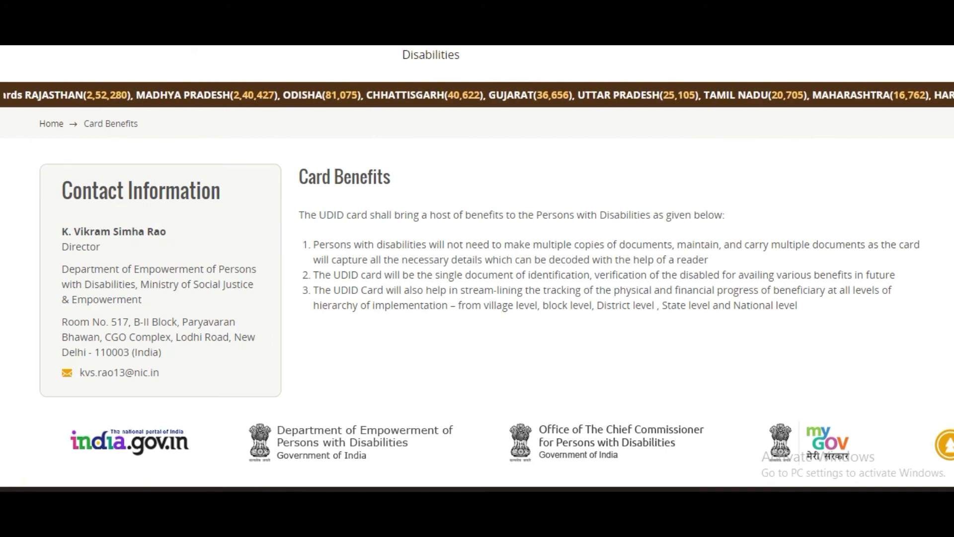
Step: Review the Lost Card form's enrolment number and UDID card number fields
scroll(605, 222, "down", 3)
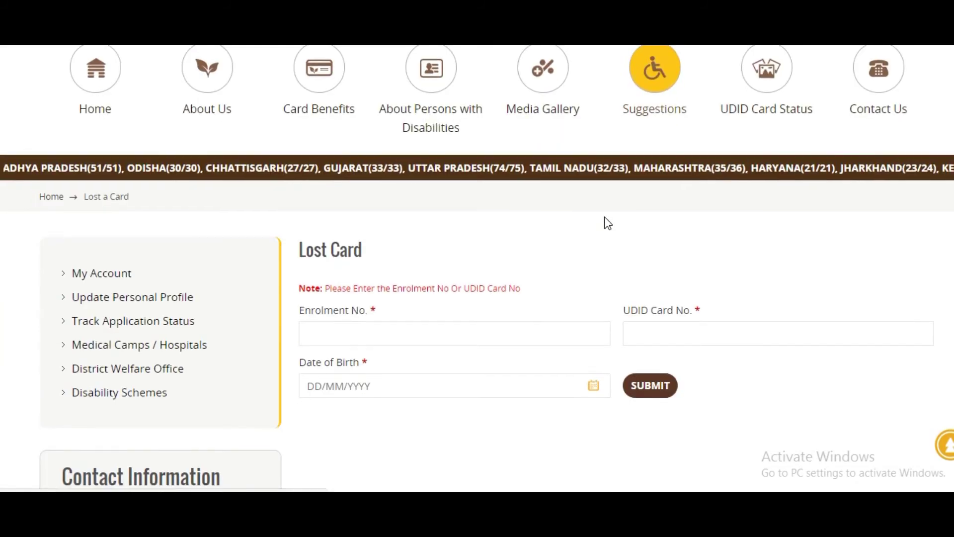
scroll(579, 237, "down", 2)
left_click(396, 259)
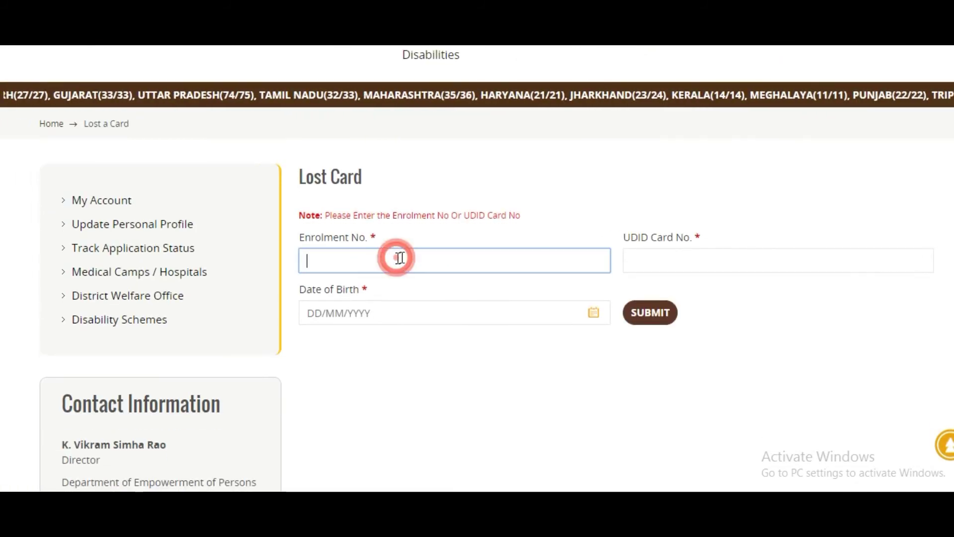
left_click(687, 264)
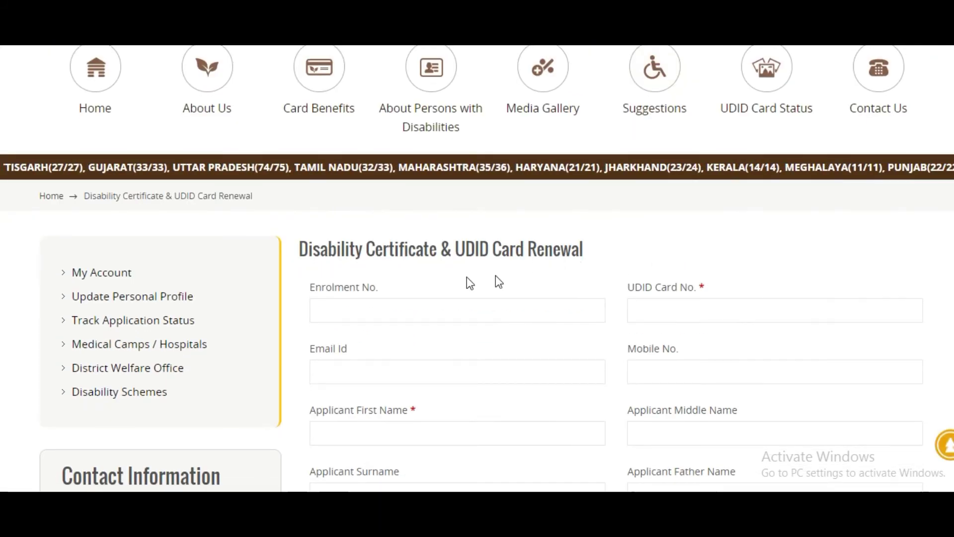
Step: Try the Disability Certificate & UDID Card Renewal form's enrolment number field and Submit
left_click(392, 303)
scroll(468, 279, "down", 1)
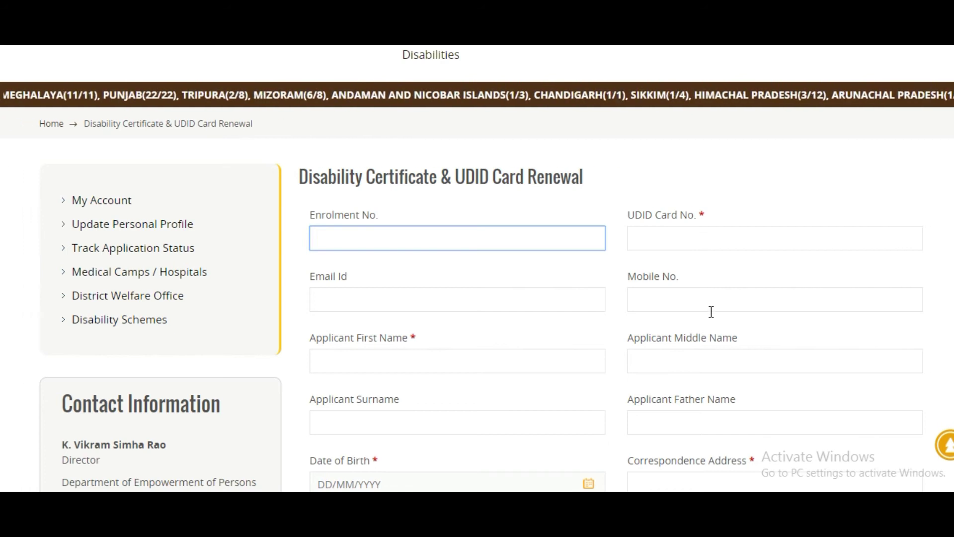
scroll(642, 296, "down", 2)
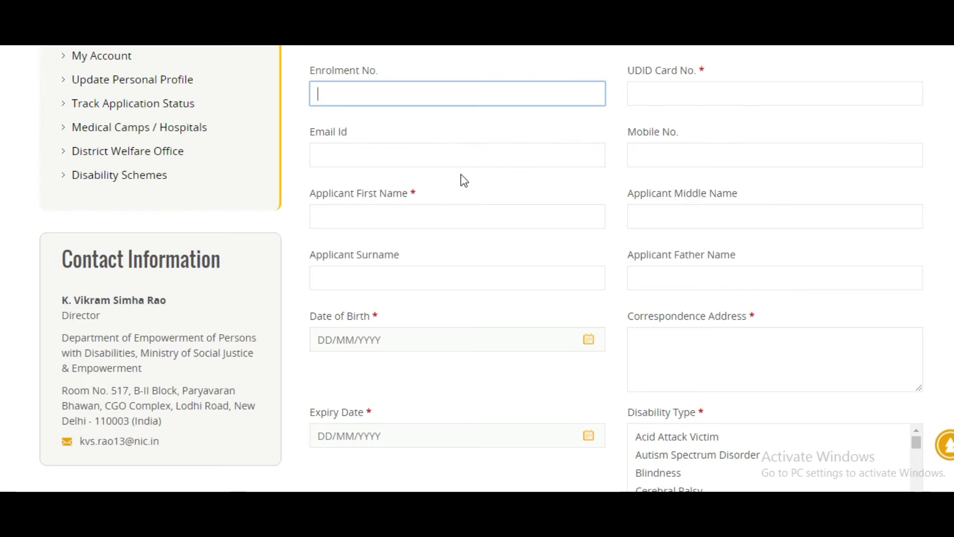
scroll(556, 279, "down", 2)
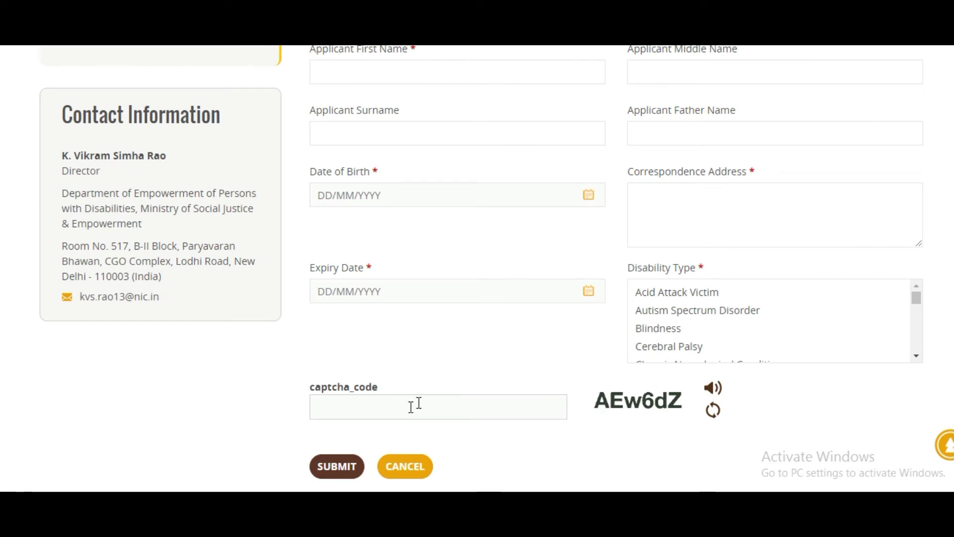
left_click(337, 466)
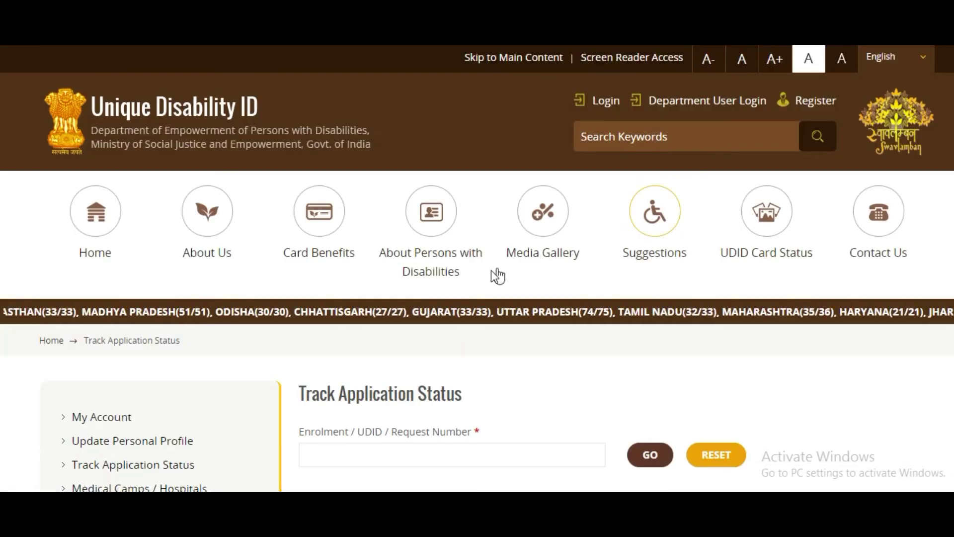
Step: Show the empty Enrolment / UDID / Request Number field, then return to the UDID notes in Notepad
scroll(711, 300, "down", 3)
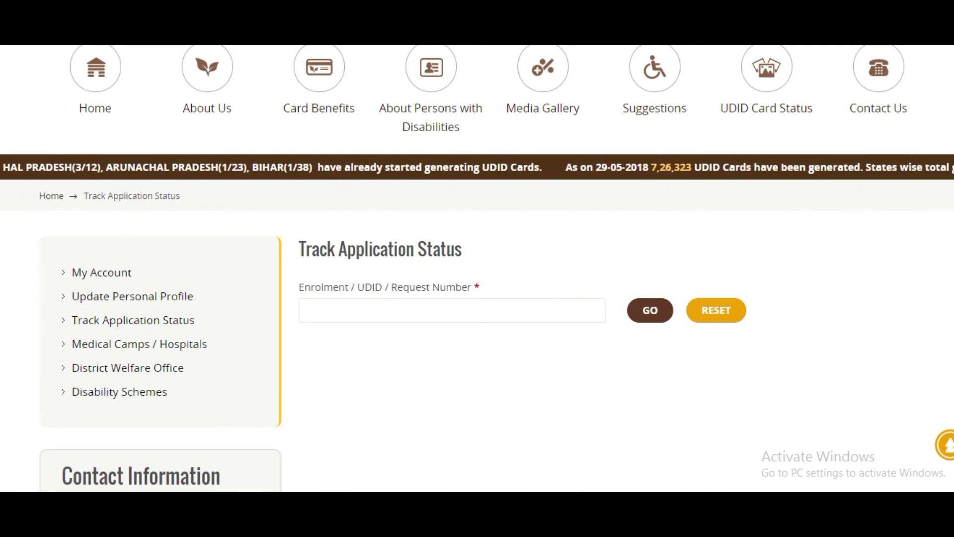
key("alt+Tab")
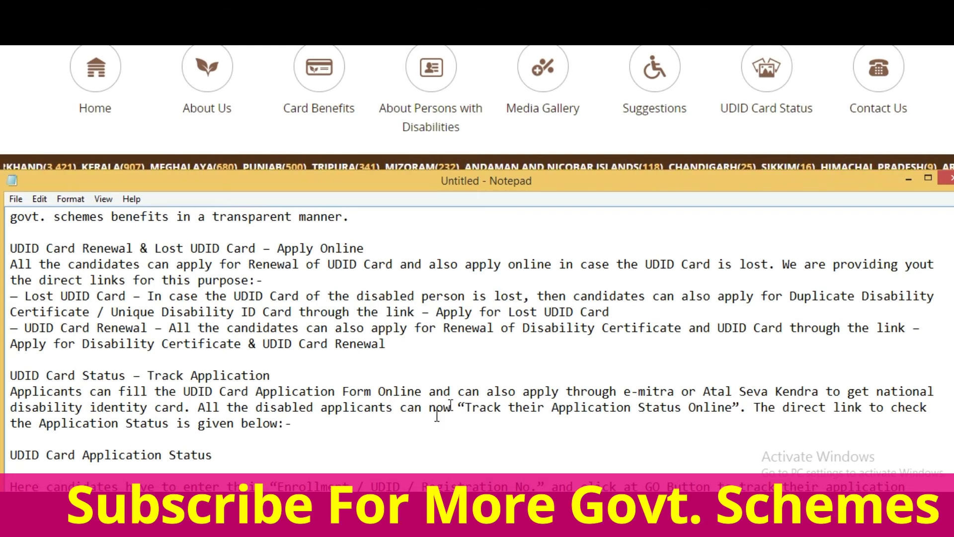
Step: Maximize Notepad and read the notes on Status and districts, scrolling down the text
double_click(365, 449)
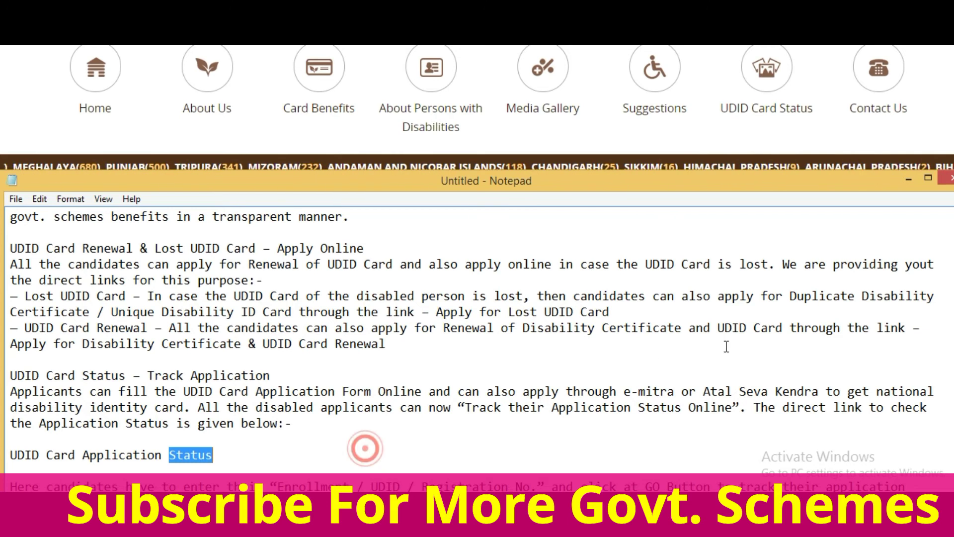
left_click(922, 175)
double_click(110, 368)
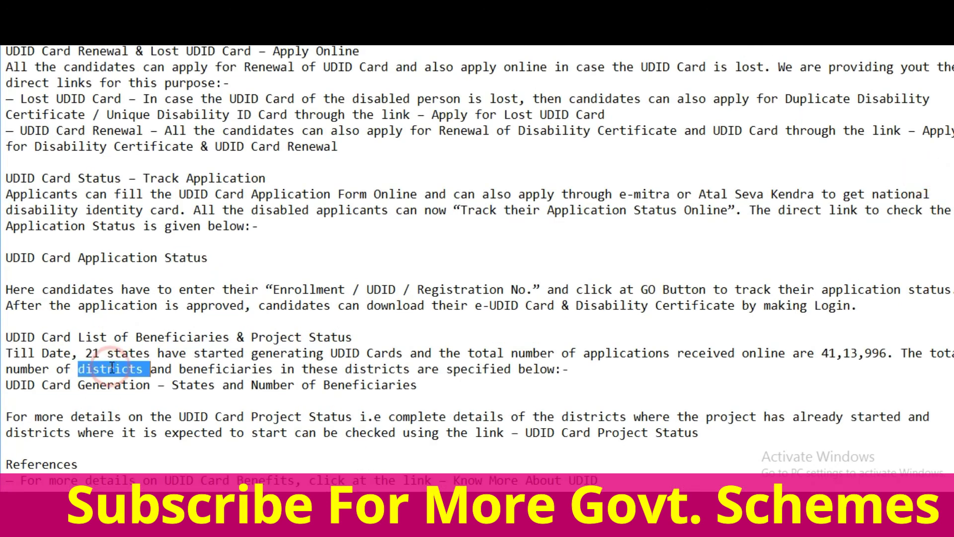
left_click(175, 305)
scroll(229, 328, "down", 1)
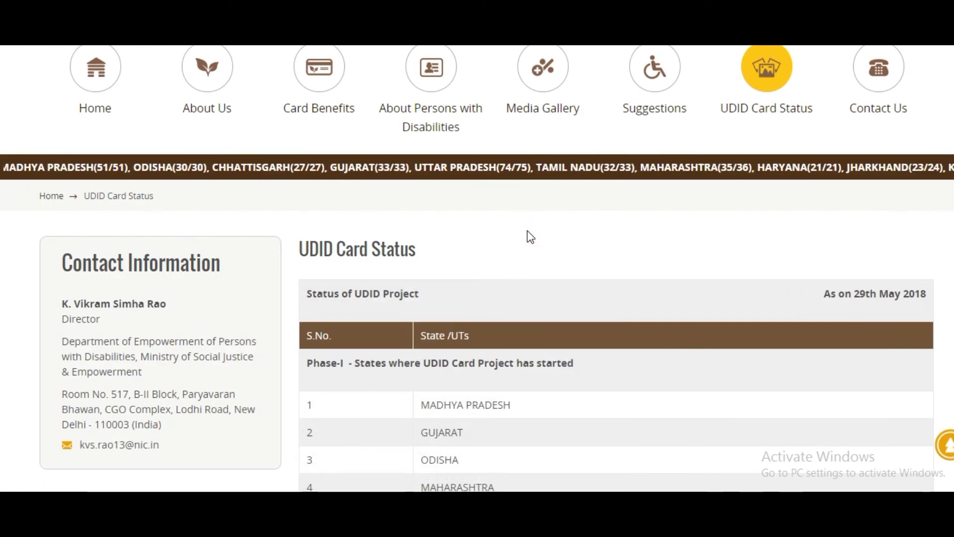
Step: Scroll through the state-wise UDID Card Status table and district details, then go back to Know more about UDID
scroll(520, 219, "down", 2)
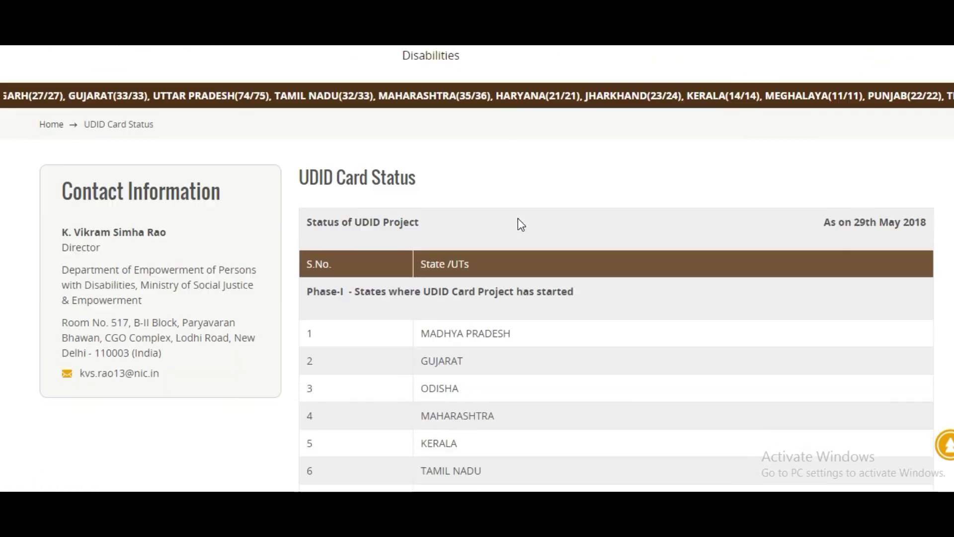
scroll(518, 219, "down", 2)
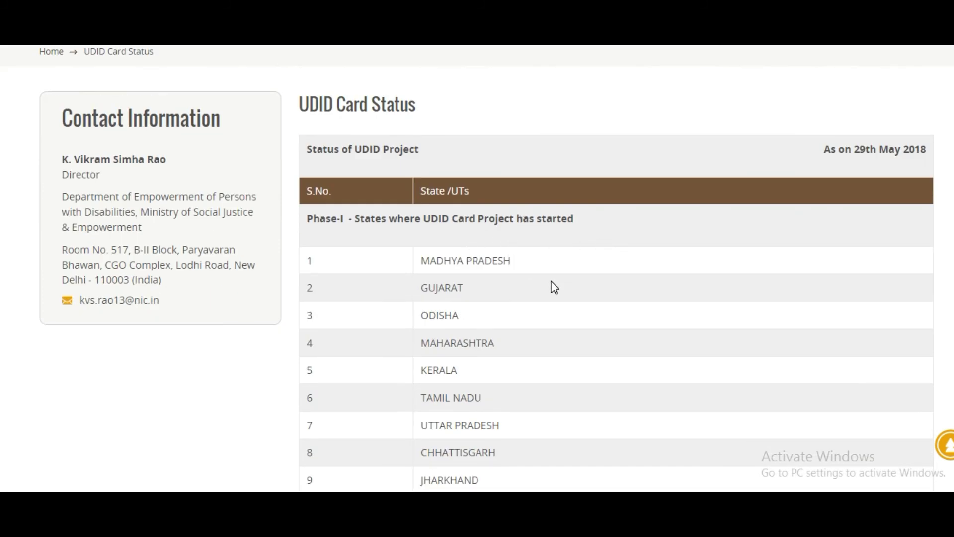
scroll(587, 278, "down", 4)
scroll(547, 281, "down", 2)
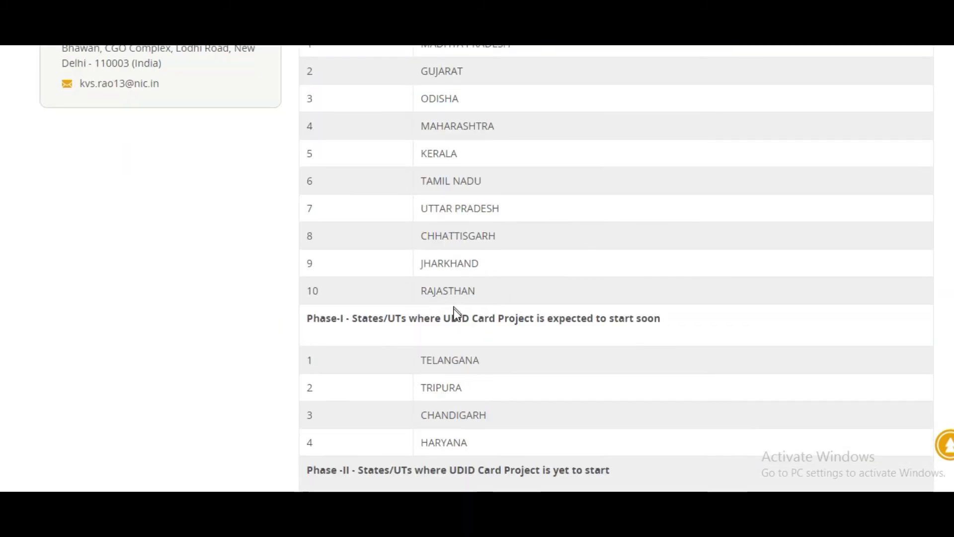
scroll(517, 336, "down", 13)
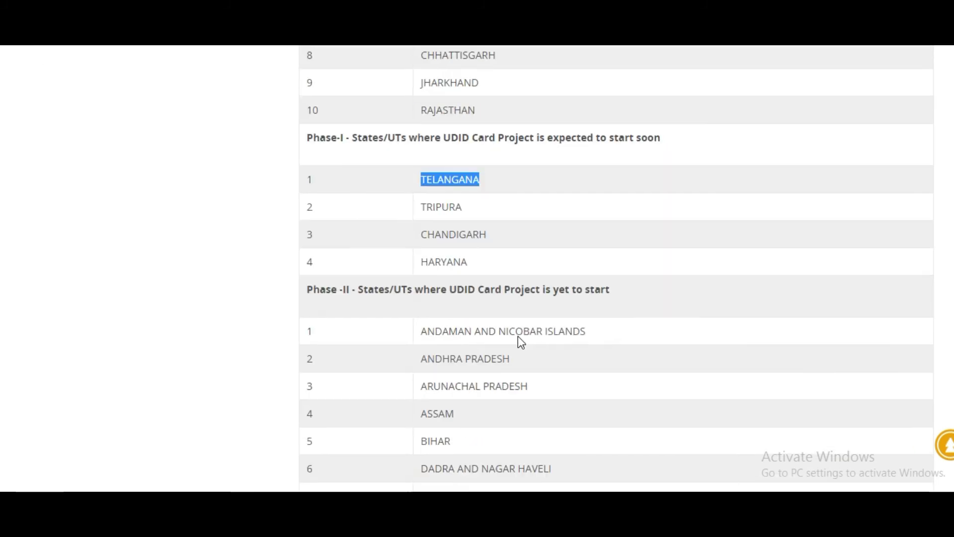
scroll(518, 341, "down", 4)
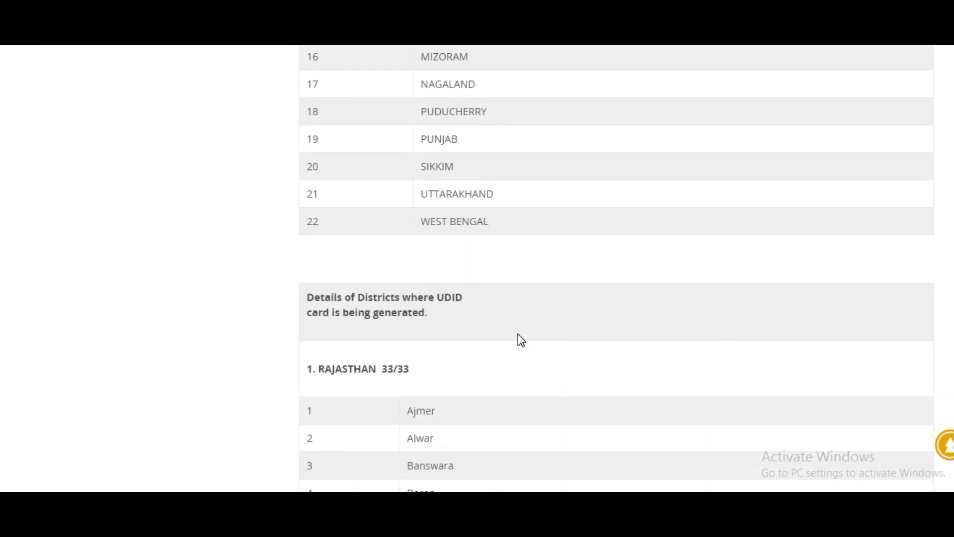
scroll(525, 337, "down", 8)
scroll(525, 337, "up", 8)
scroll(524, 338, "up", 15)
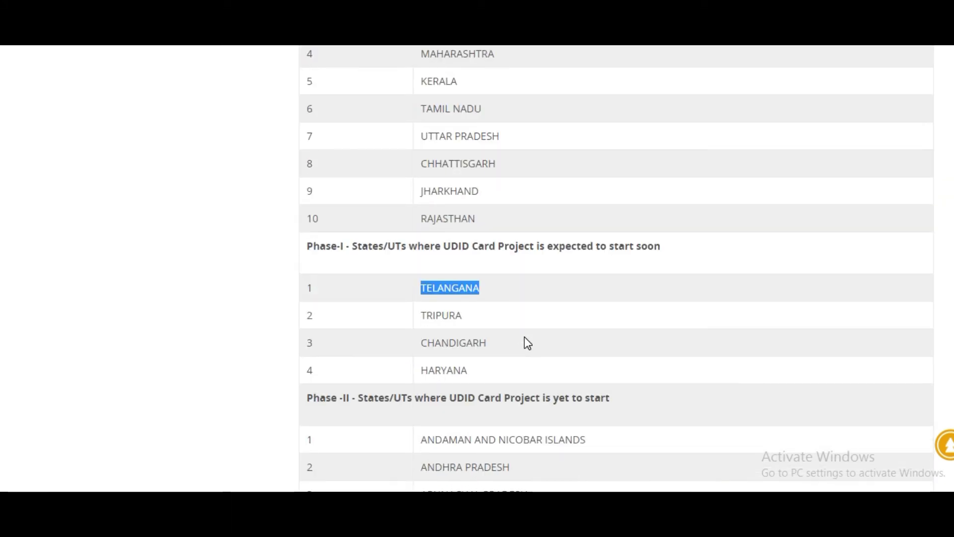
scroll(530, 337, "up", 7)
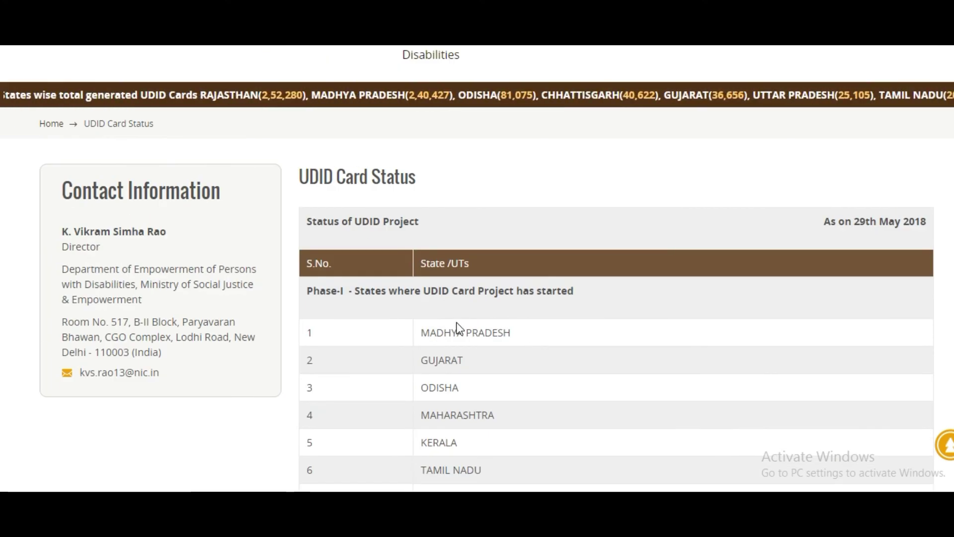
key("alt+Left")
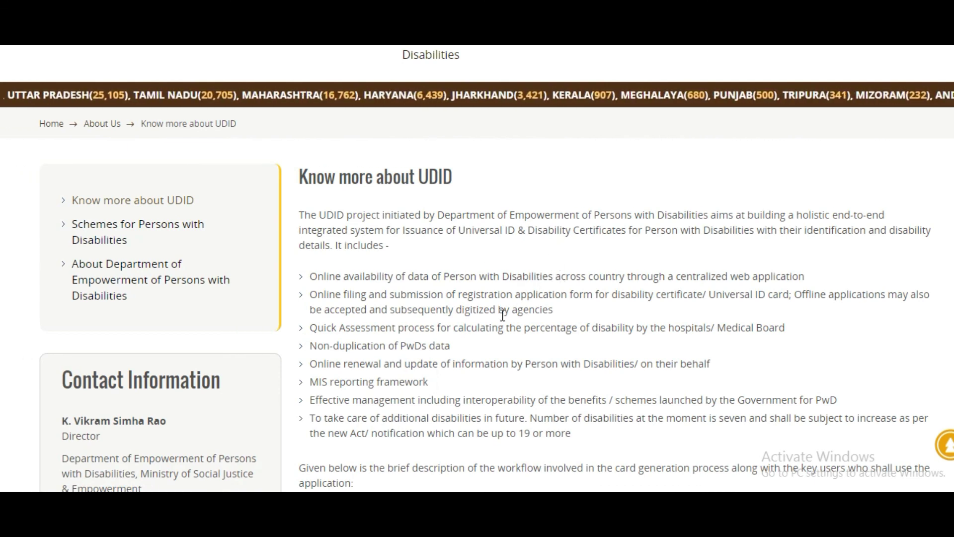
Step: Scroll to the Contact Us enquiry form, secure code and department contact details
scroll(497, 322, "down", 5)
scroll(498, 329, "down", 5)
scroll(496, 326, "up", 15)
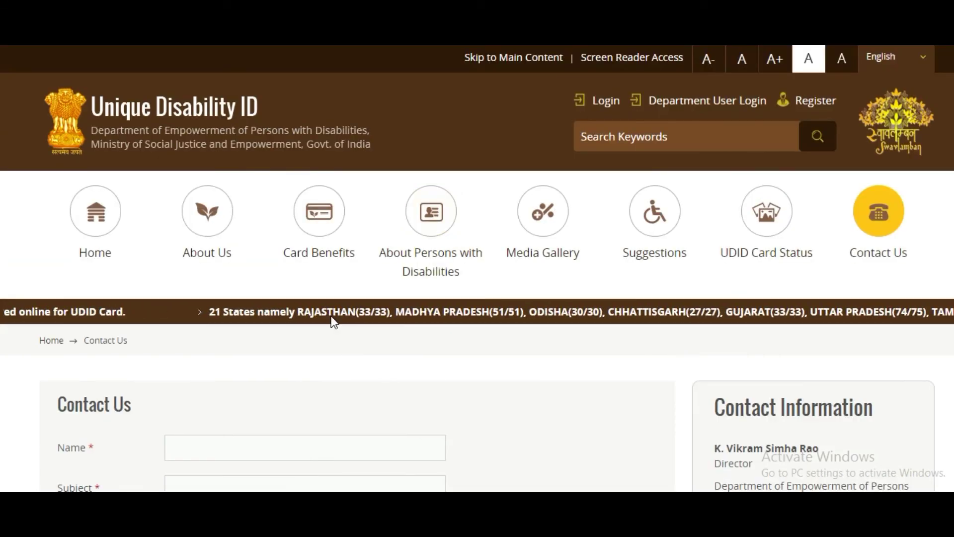
scroll(331, 322, "down", 3)
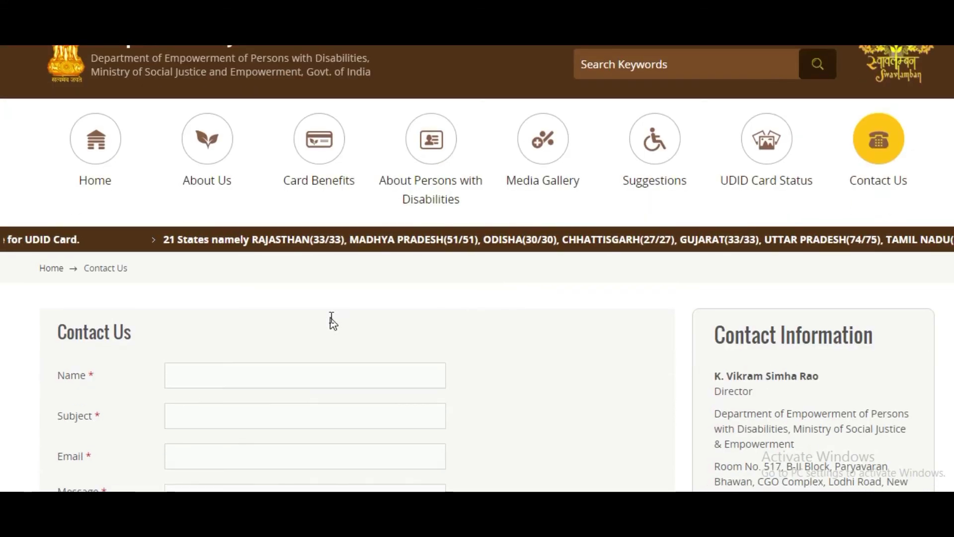
scroll(299, 354, "down", 3)
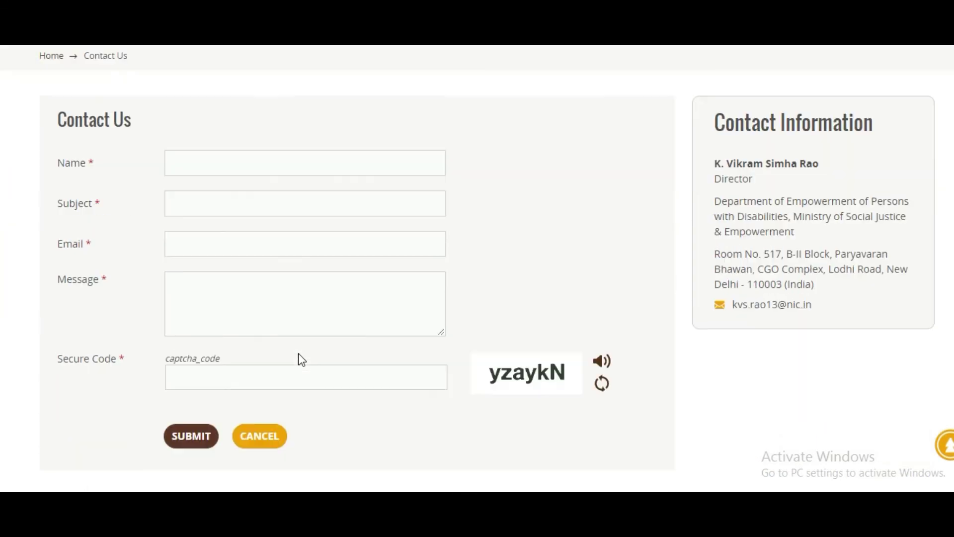